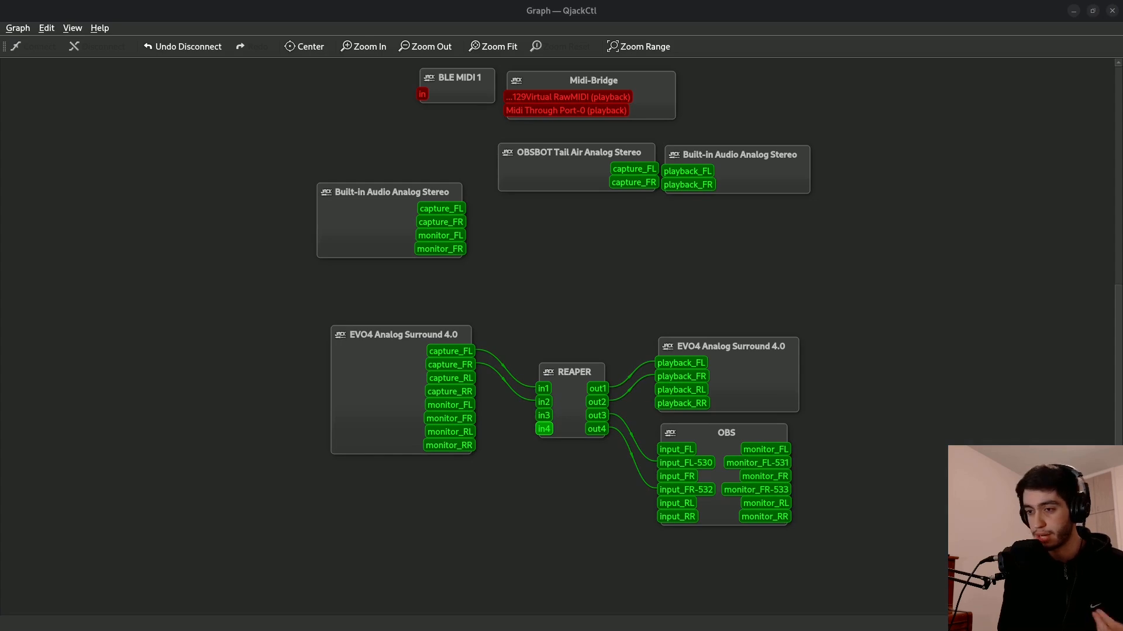
Rearrange the graph by moving the Helium nodes into the free space above REAPER and shifting the OBS node slightly.
drag(663, 347, 555, 247)
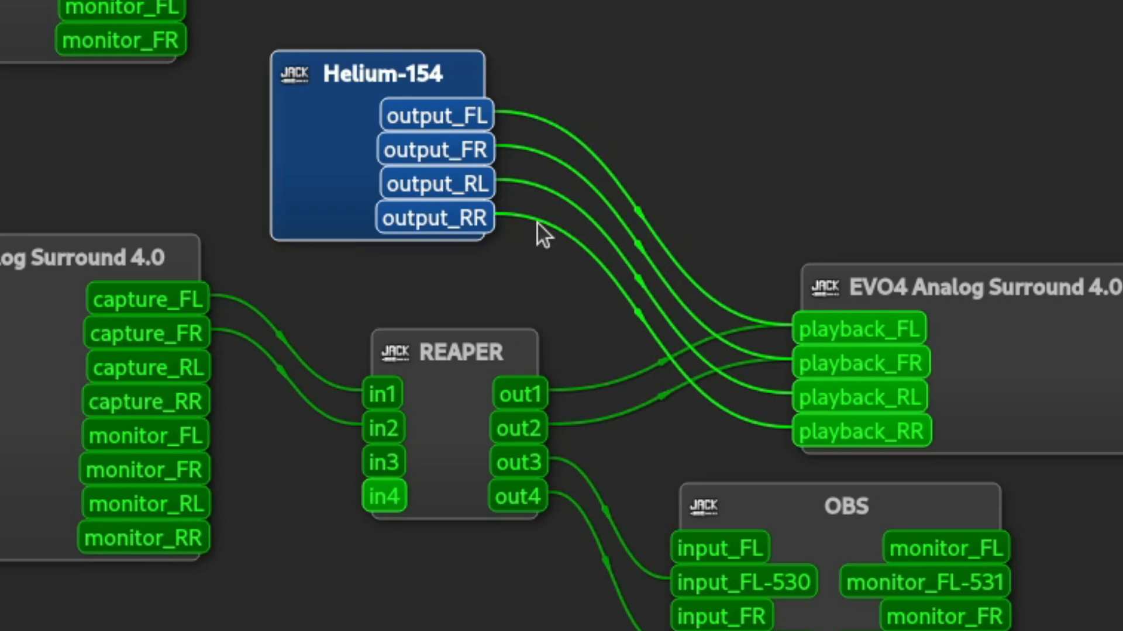
drag(321, 134, 304, 162)
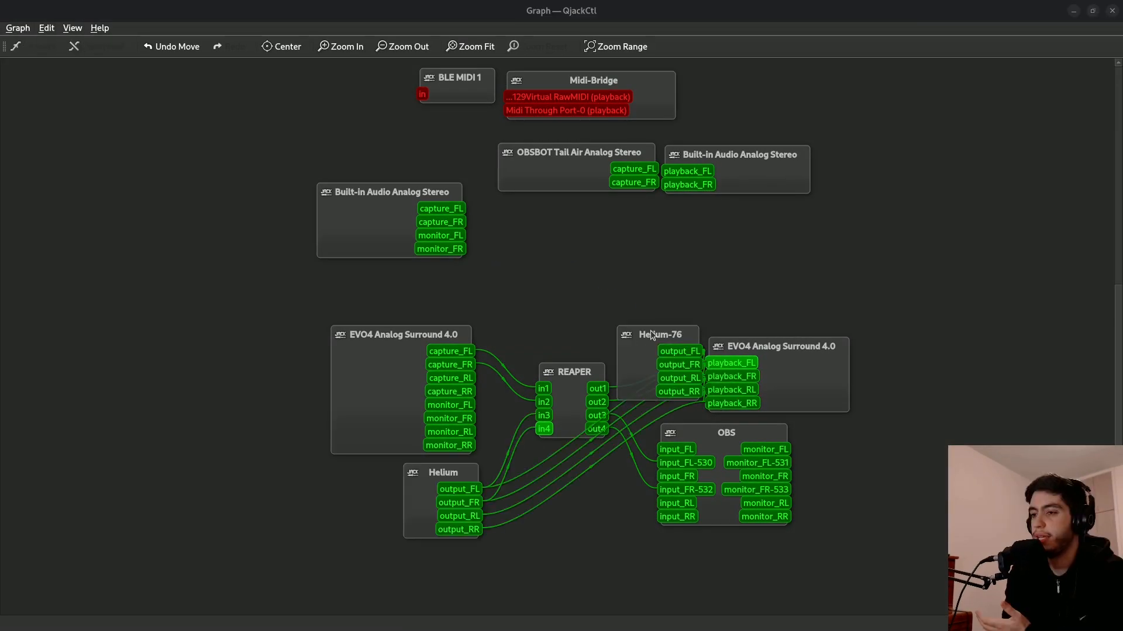
drag(641, 350, 487, 264)
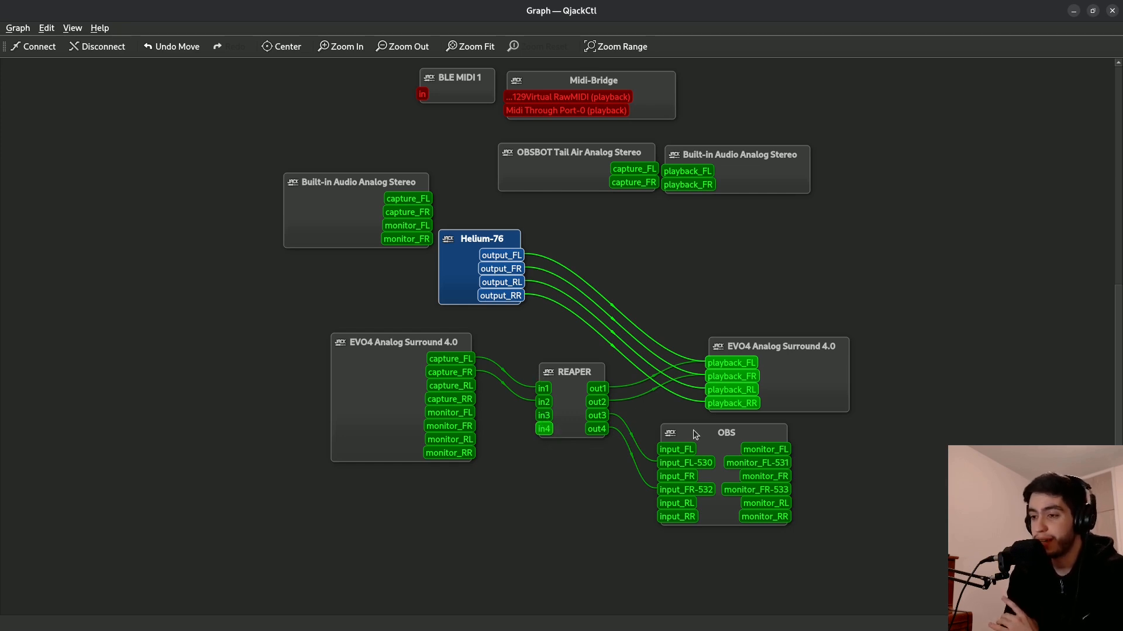
drag(694, 433, 727, 441)
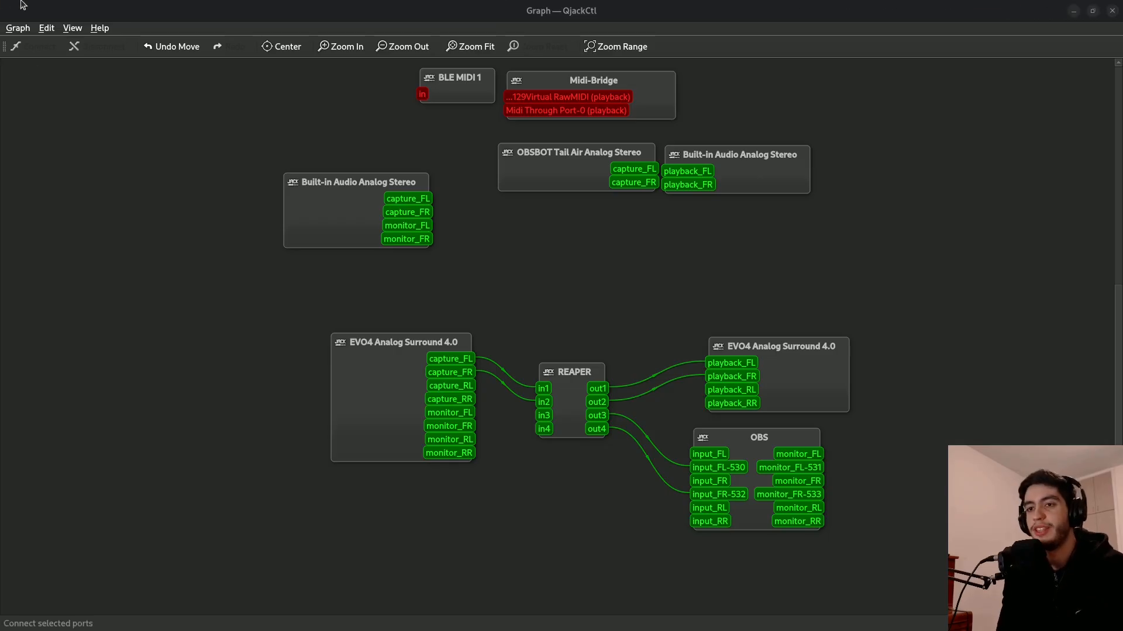
Open the patchbay window and move it so the socket lists sit above the main control window.
mouse_move(2, 2)
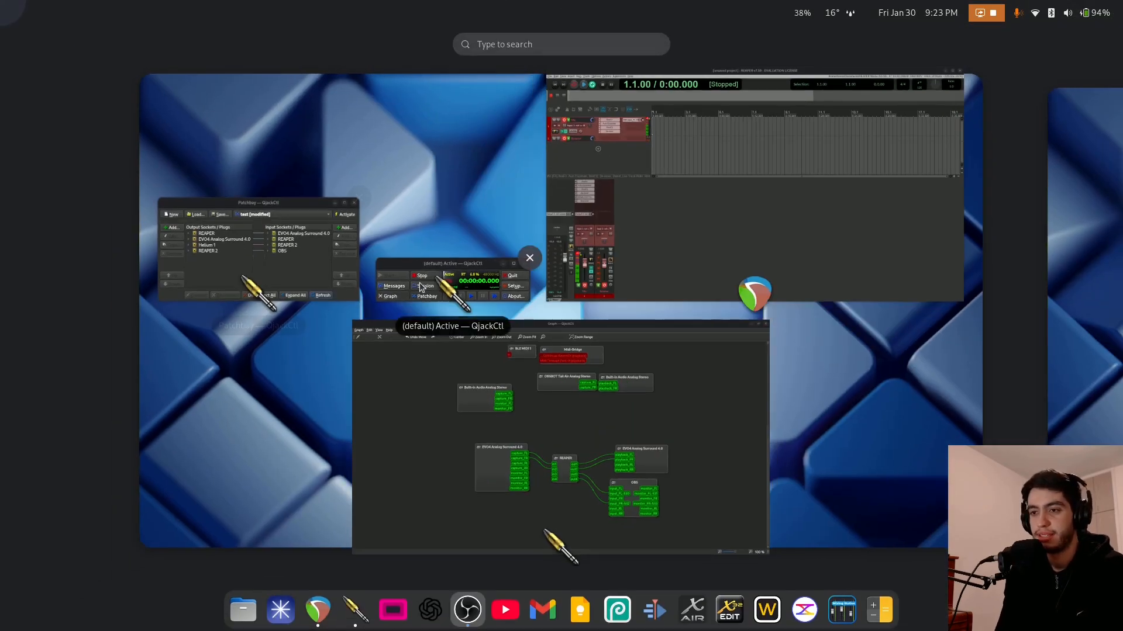
click(451, 279)
click(190, 343)
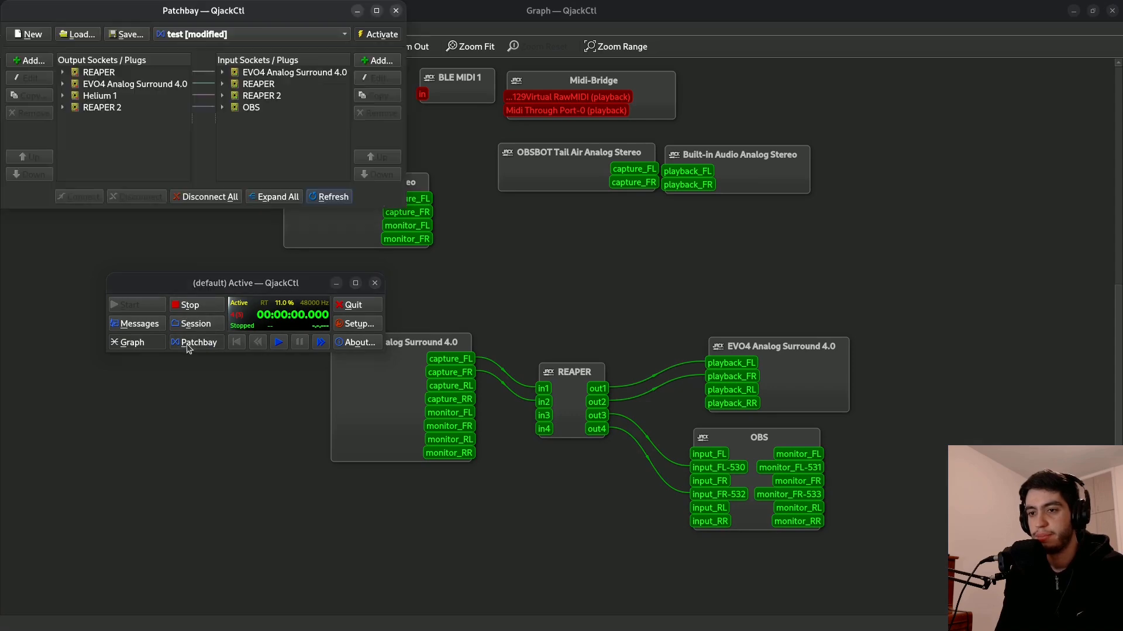
drag(136, 8, 270, 76)
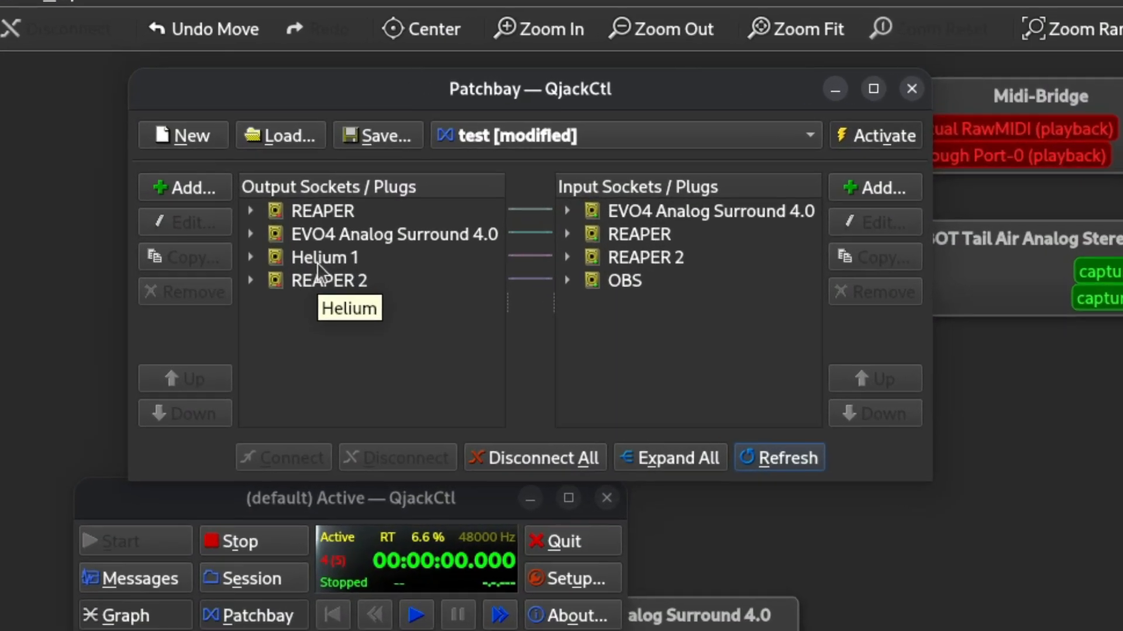
Edit the Helium 1 output socket so its client is Helium\-144.
click(317, 262)
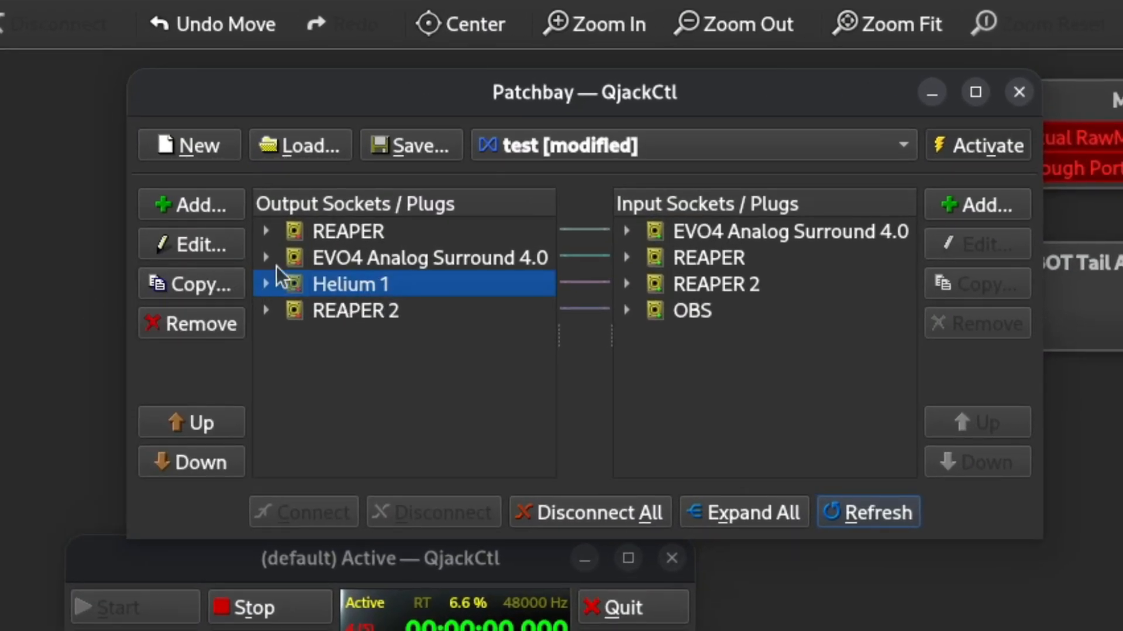
click(211, 242)
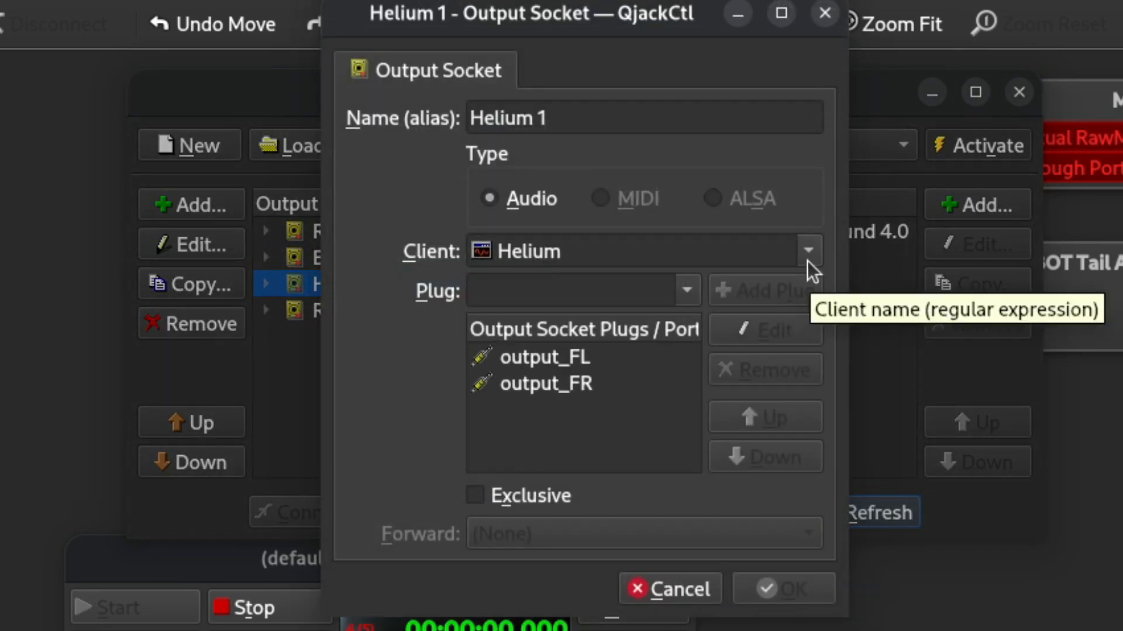
click(807, 251)
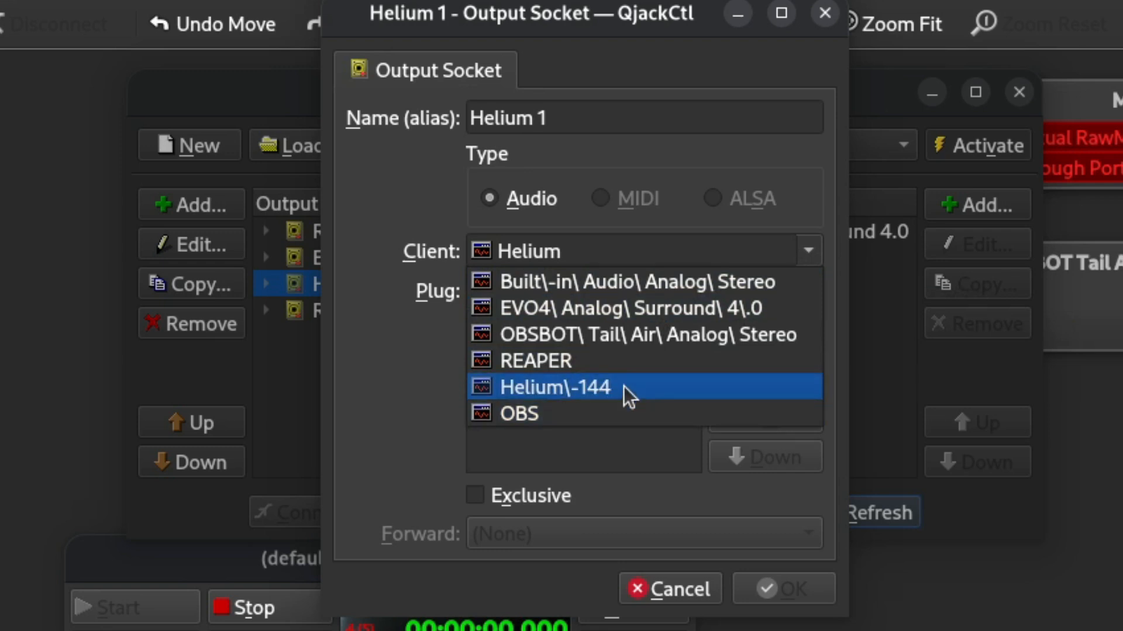
click(624, 386)
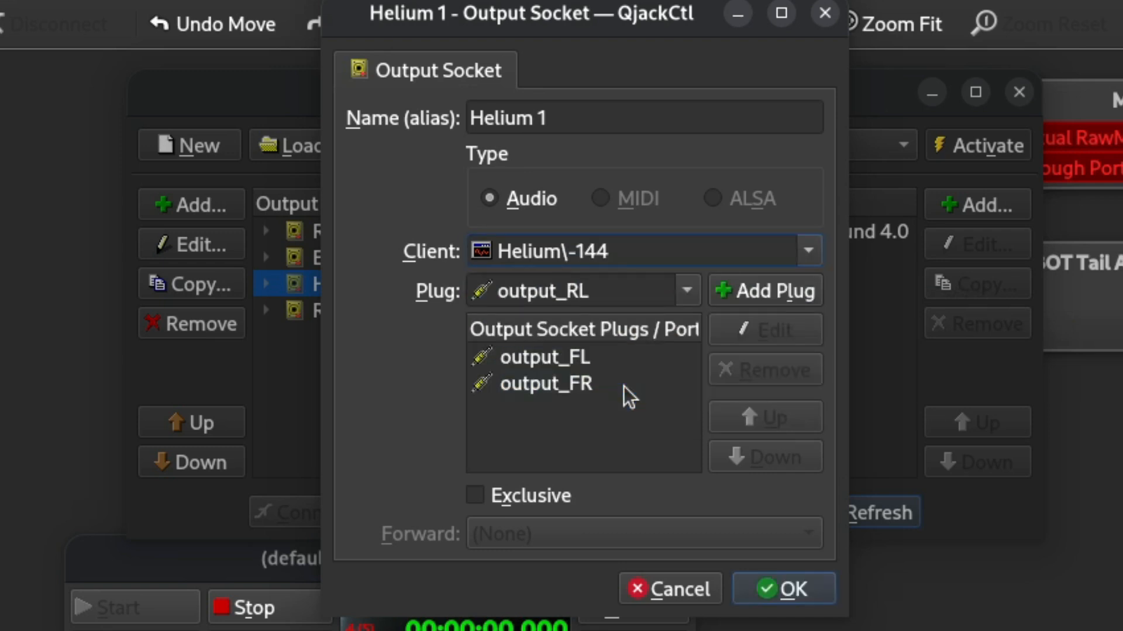
click(762, 591)
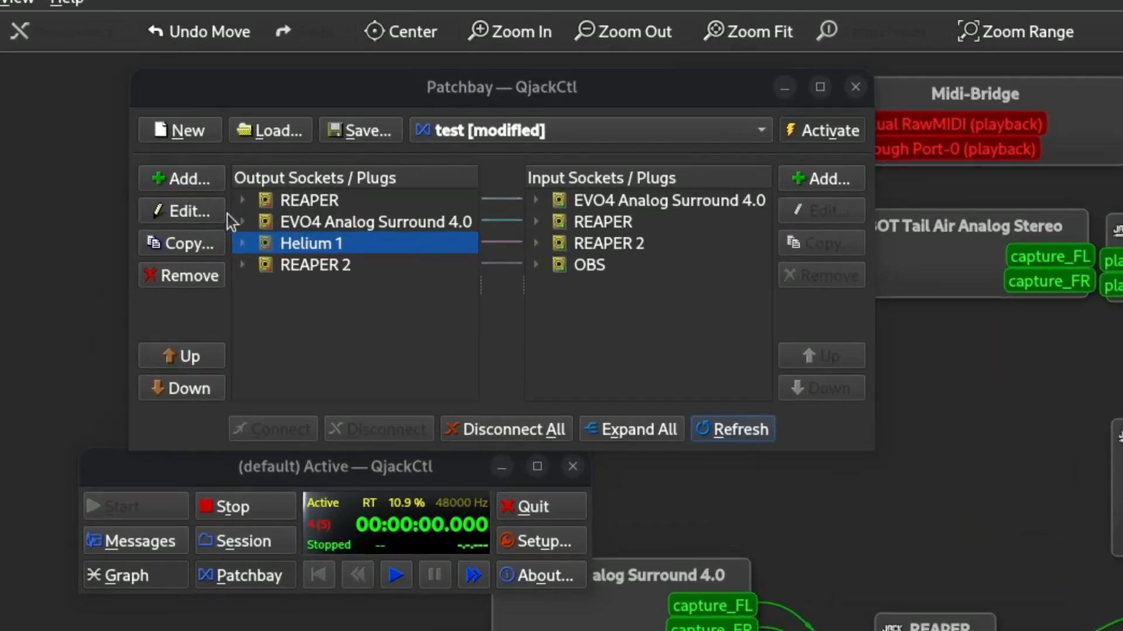
Replace the number in the Helium 1 output socket's client name with a digit pattern, giving Helium\-[0-9]+.
click(164, 148)
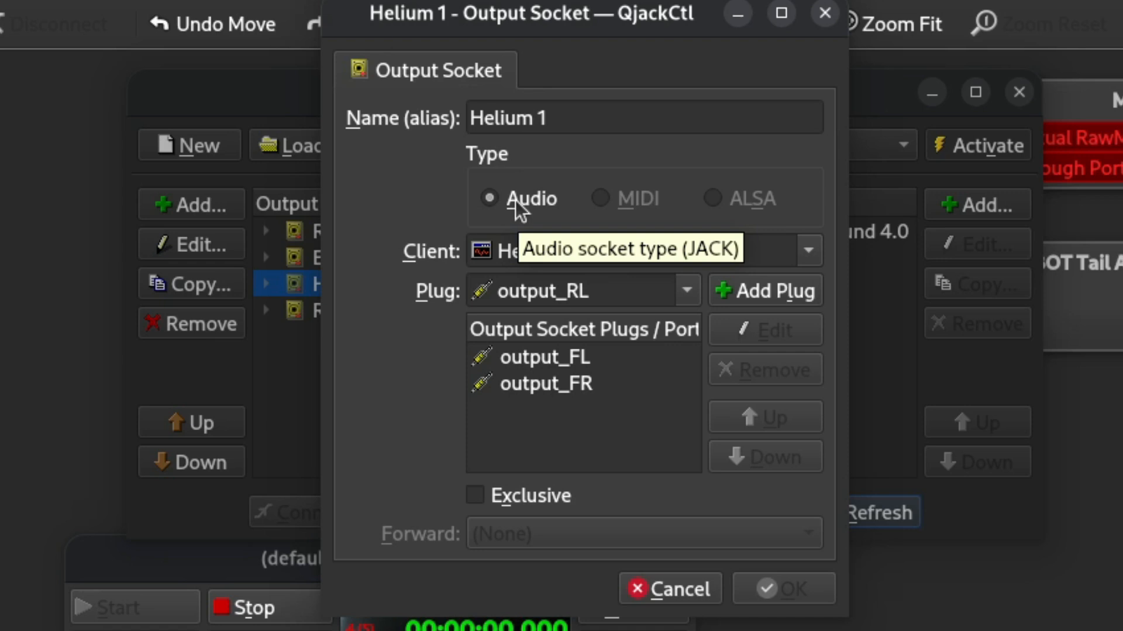
click(636, 254)
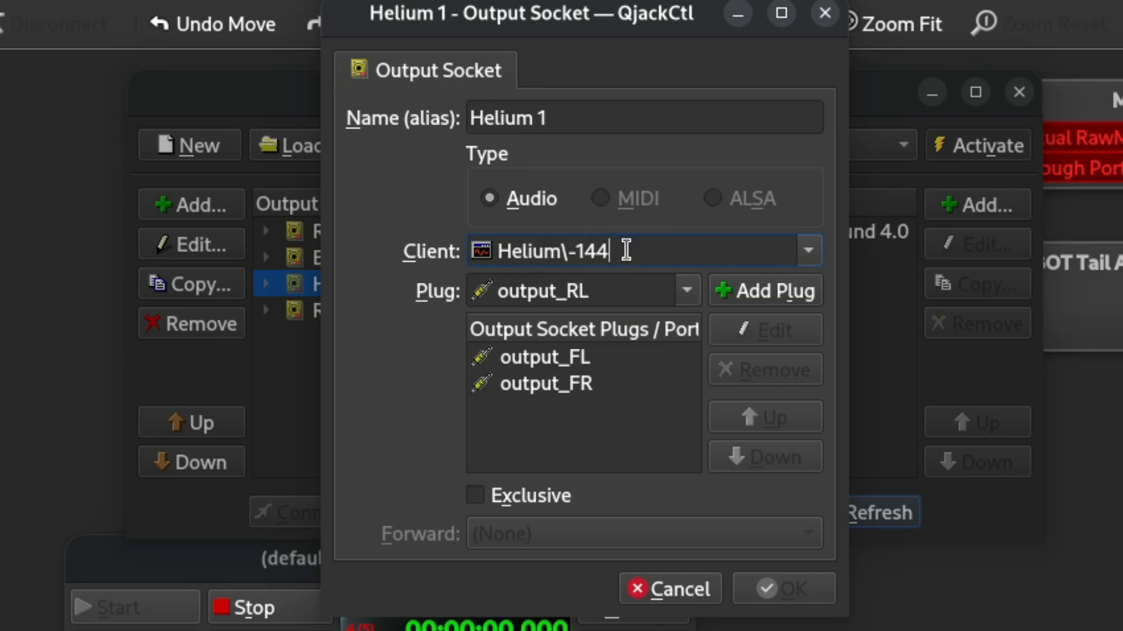
key(BackSpace)
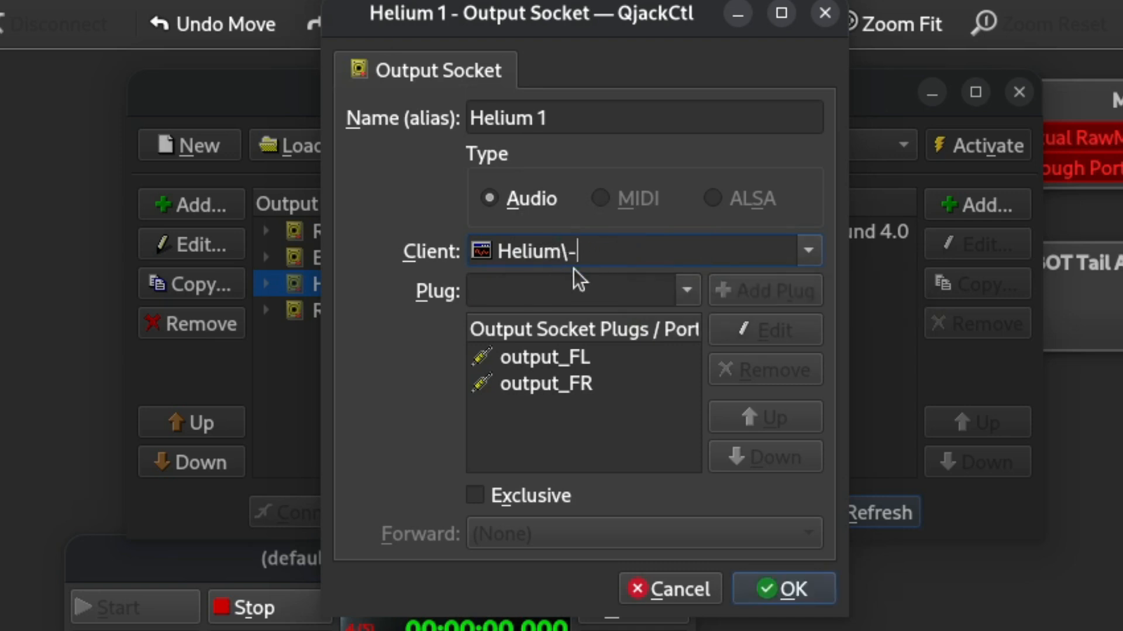
text([)
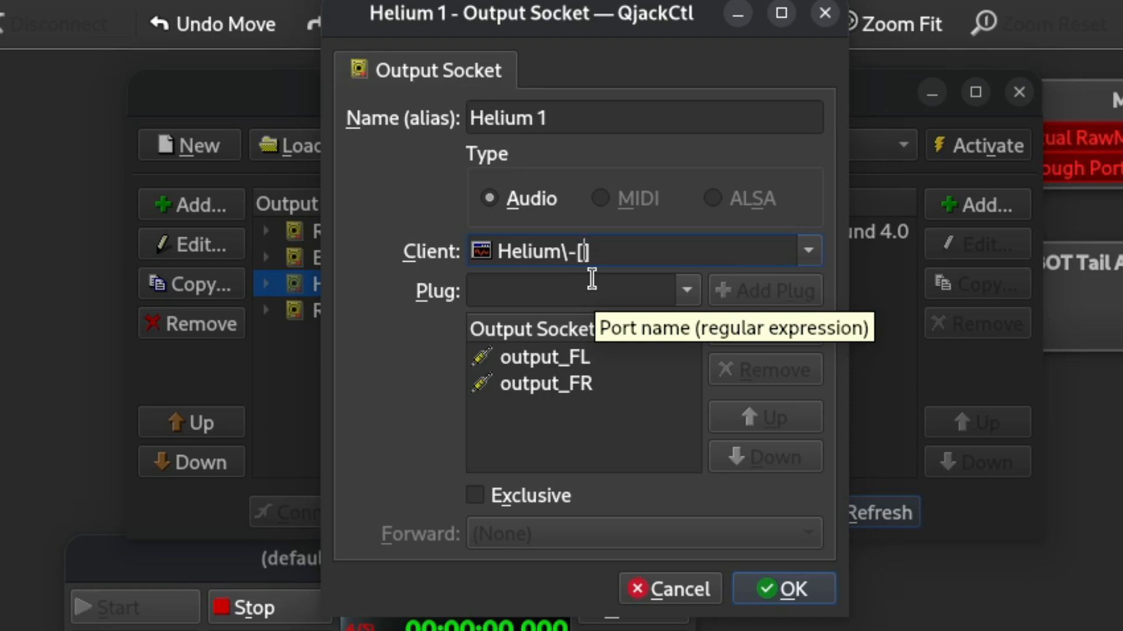
text(0-9])
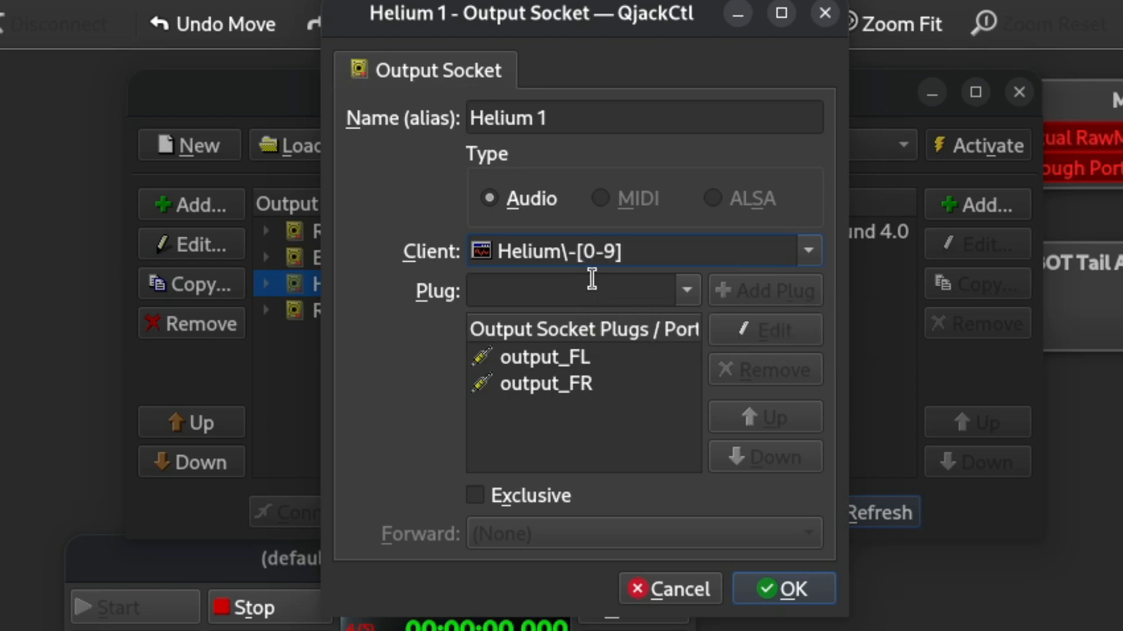
text(+)
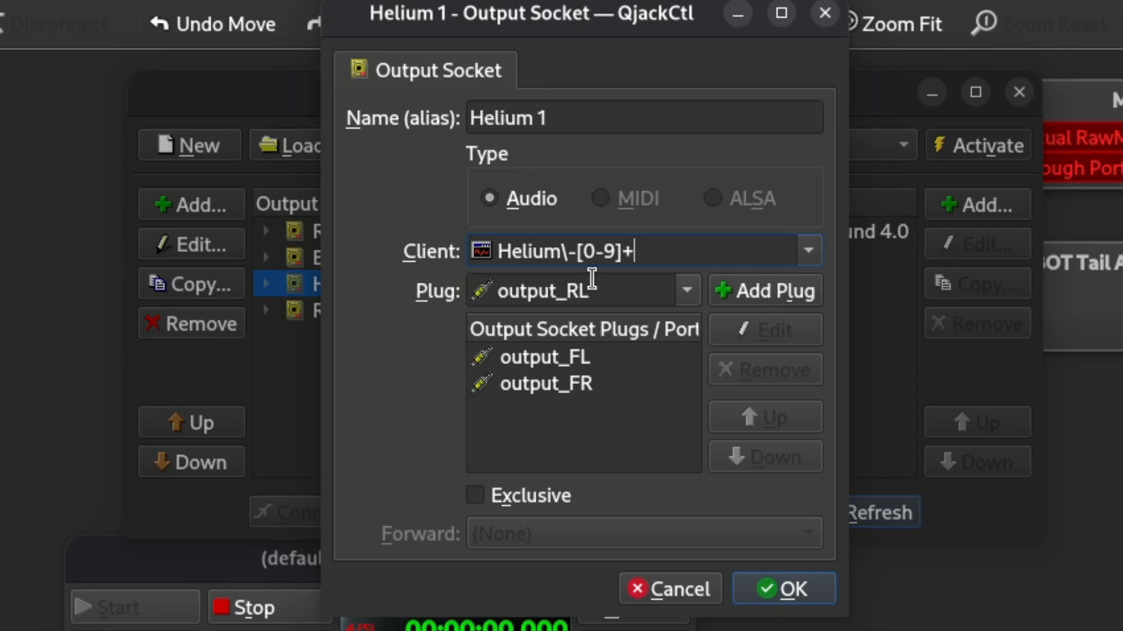
click(762, 589)
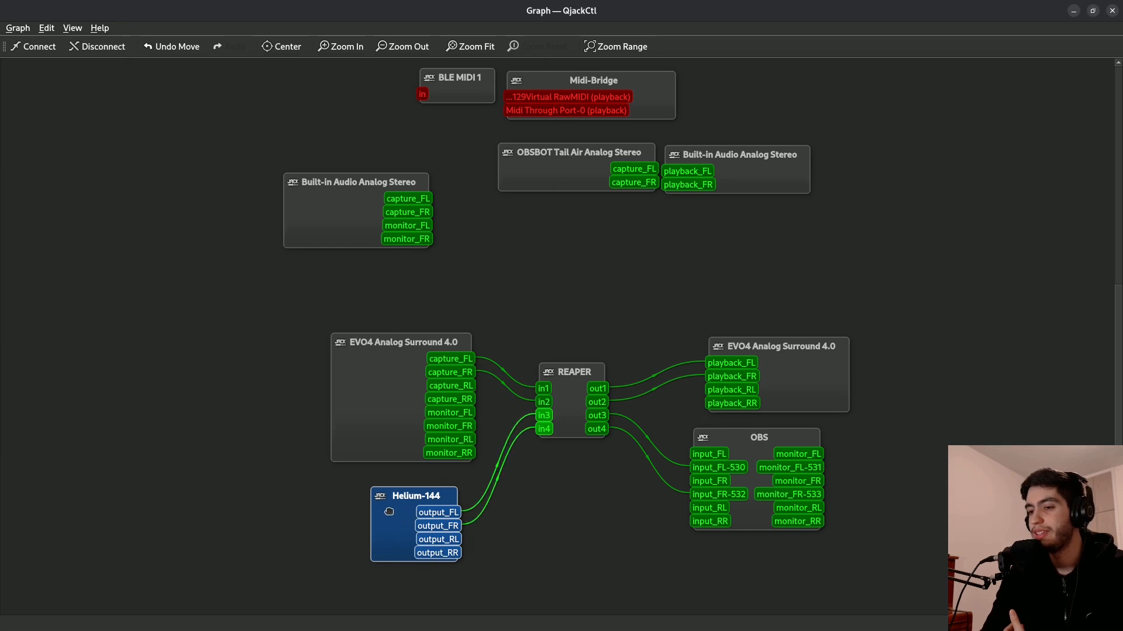
Move the Helium nodes to the empty area below the EVO4 capture node in the graph.
drag(389, 515, 375, 511)
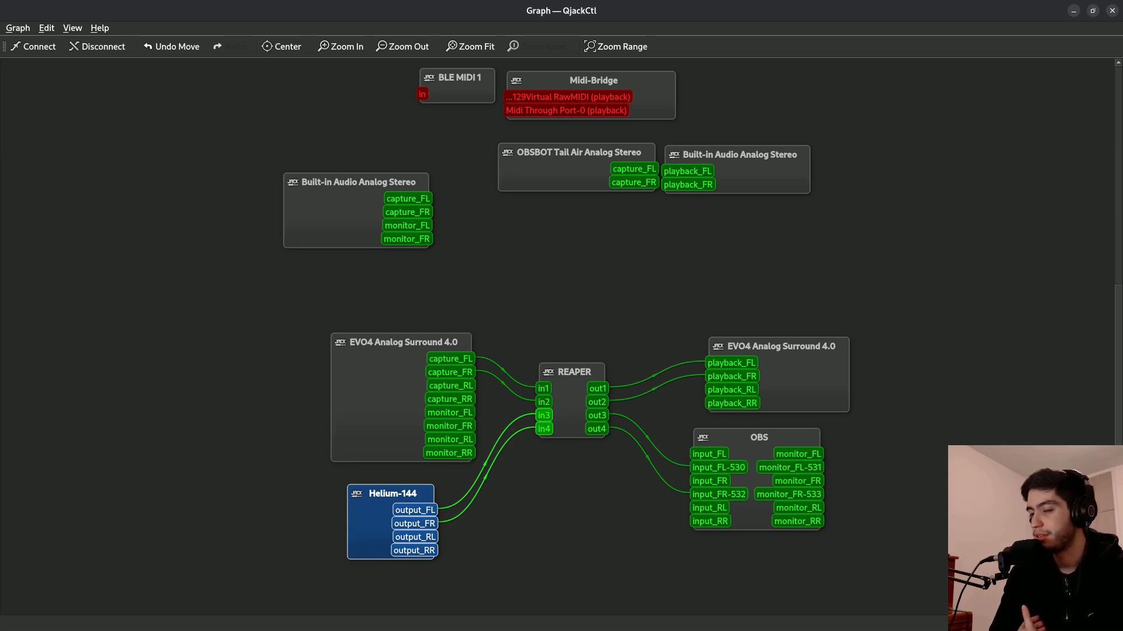
drag(497, 316, 391, 558)
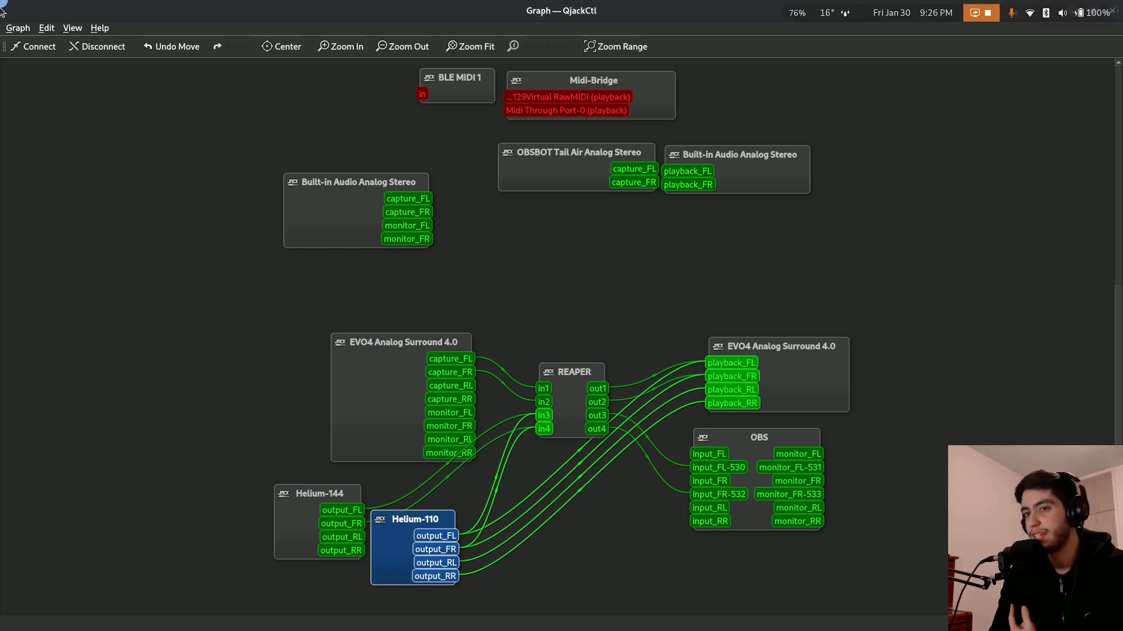
Make the Helium 1 output socket exclusive and save the test patchbay.
mouse_move(0, 0)
click(386, 271)
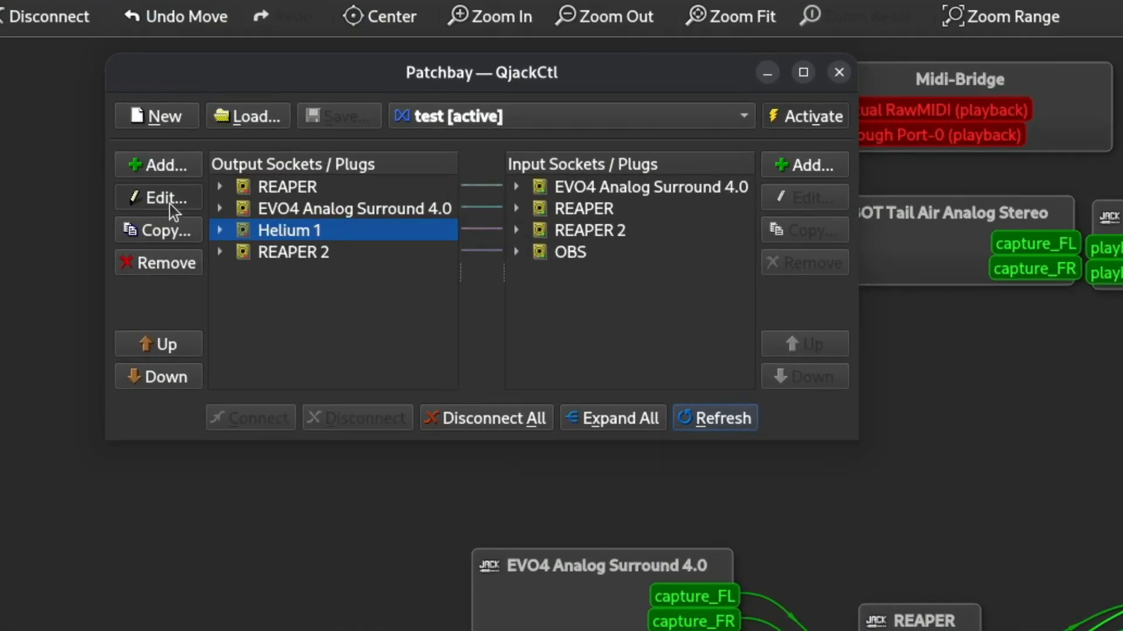
click(167, 150)
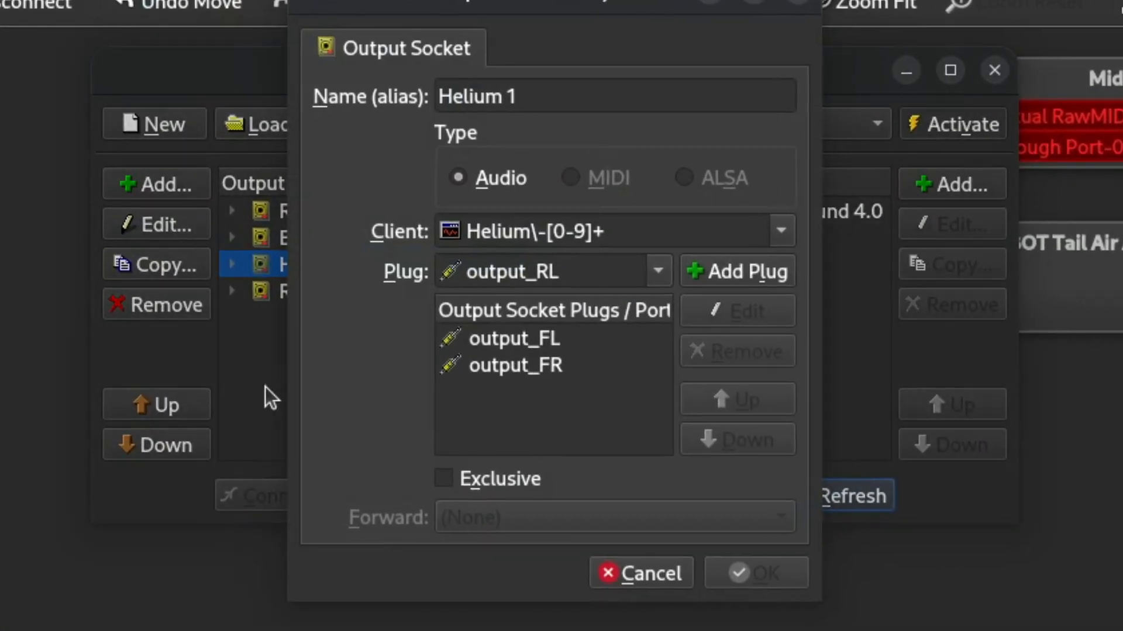
click(445, 480)
click(754, 572)
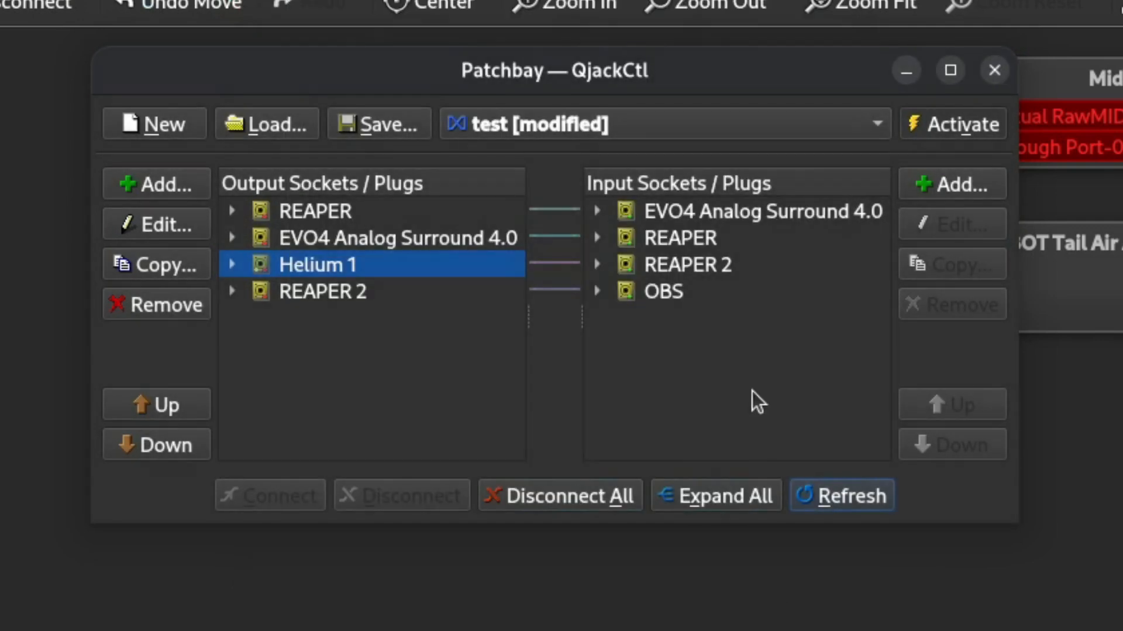
click(398, 133)
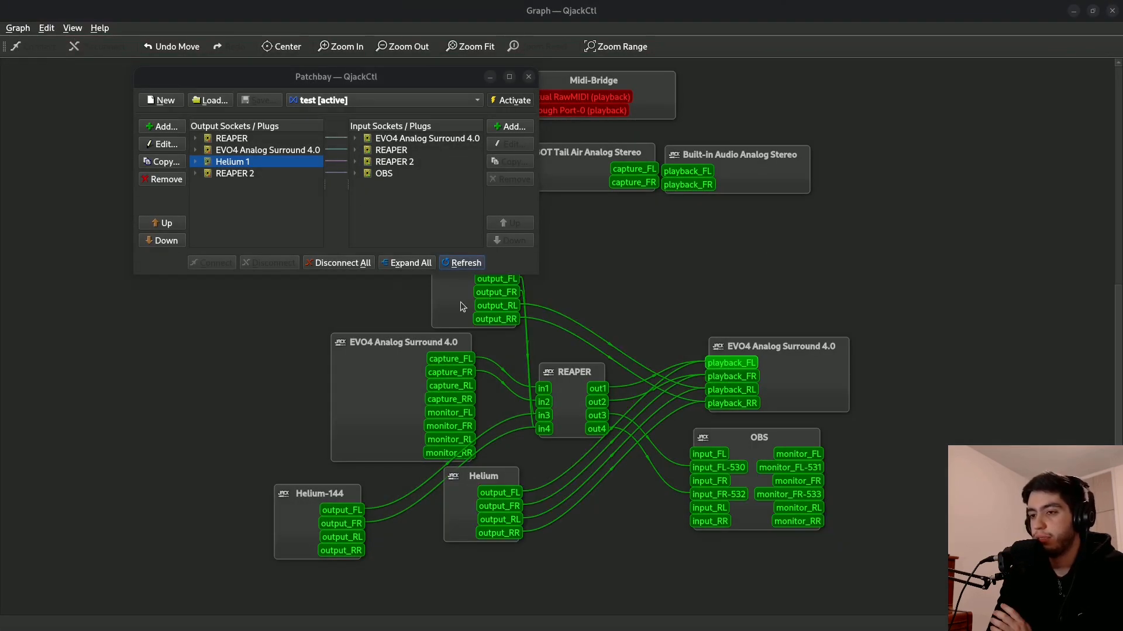
Place the newly started Helium node beneath the EVO4 capture node in the graph.
drag(461, 302, 412, 547)
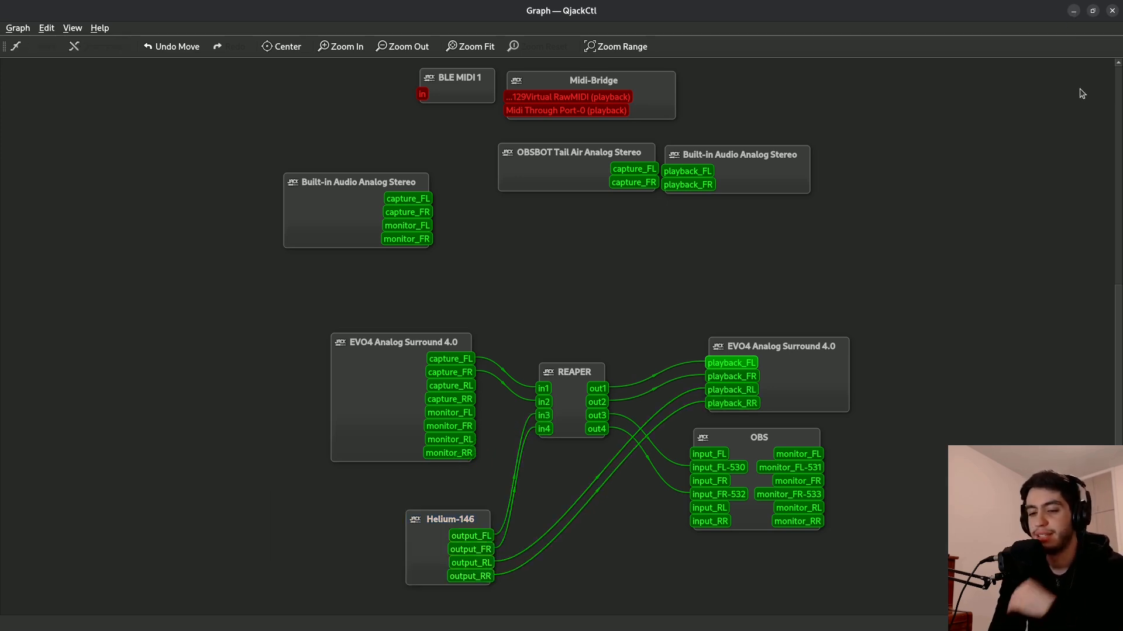
Switch the system sound output to Speakers – Built-in Audio and reposition the Helium node in the graph.
key(super)
click(1089, 14)
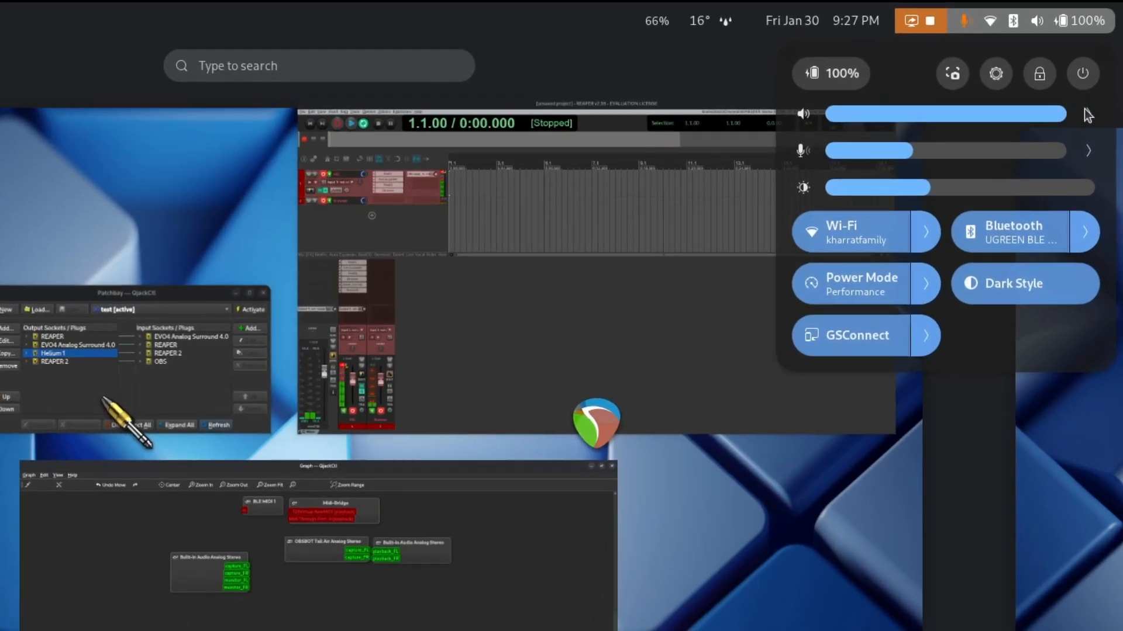
click(1097, 76)
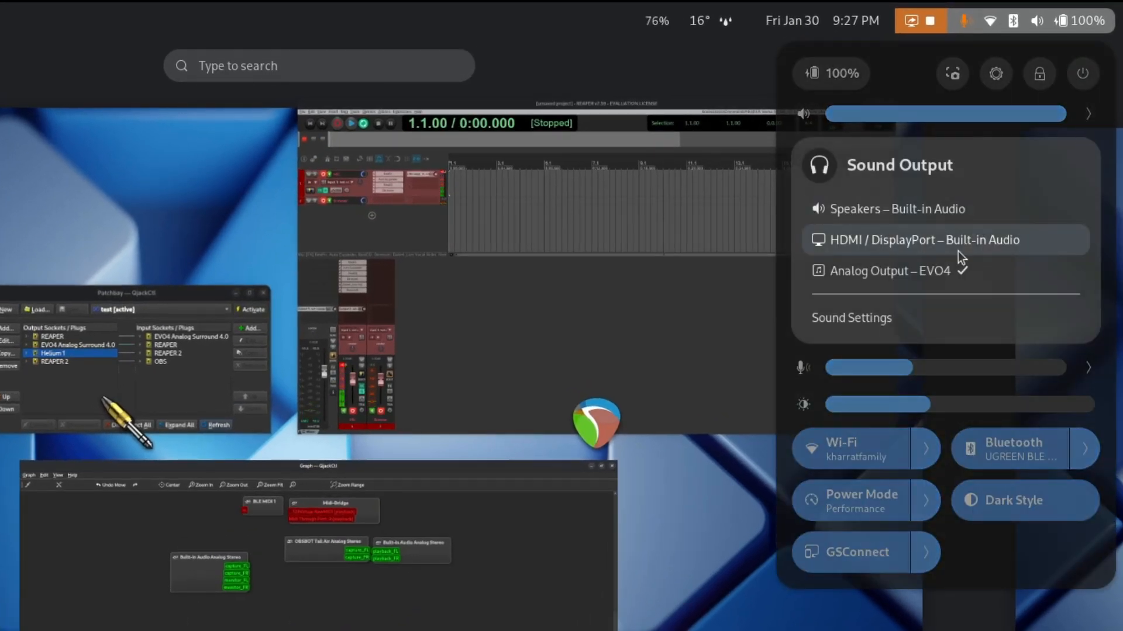
click(953, 209)
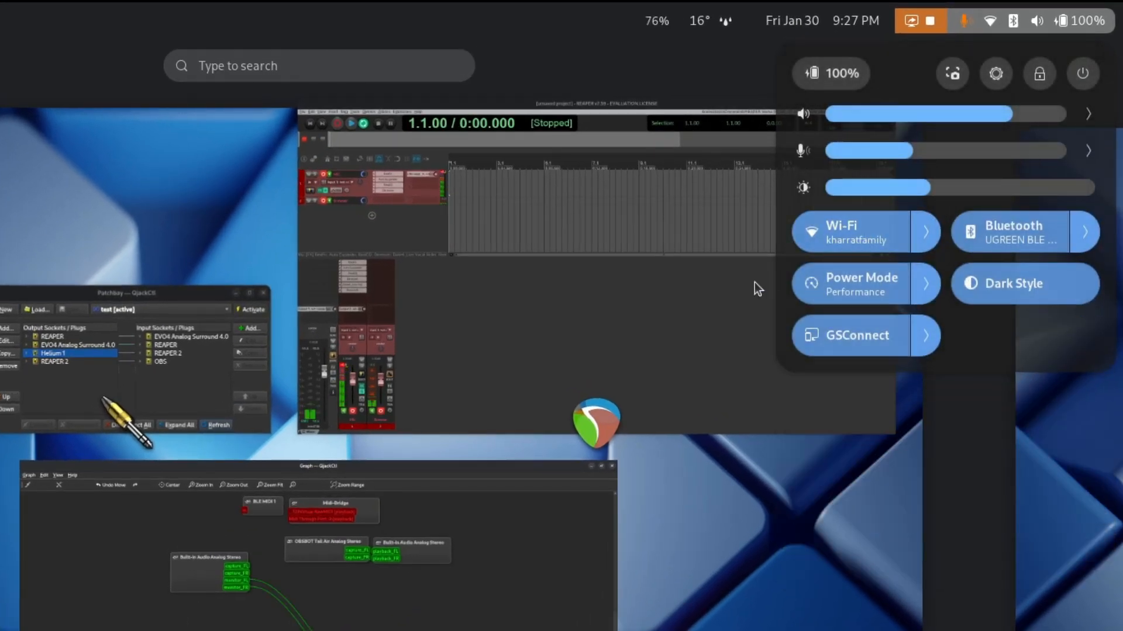
click(403, 588)
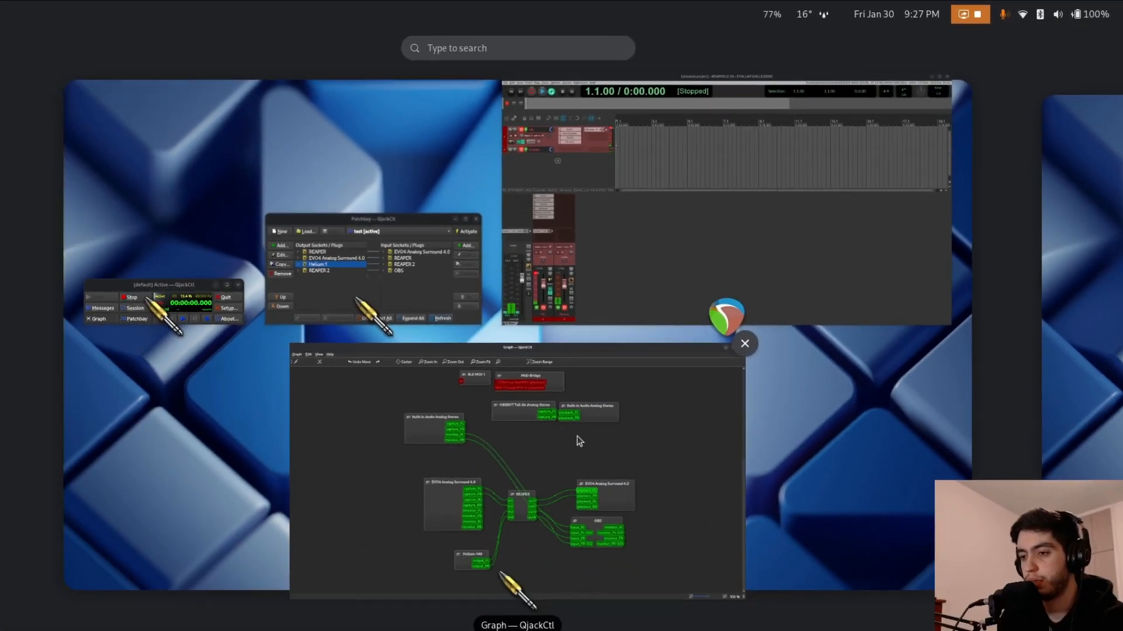
click(558, 459)
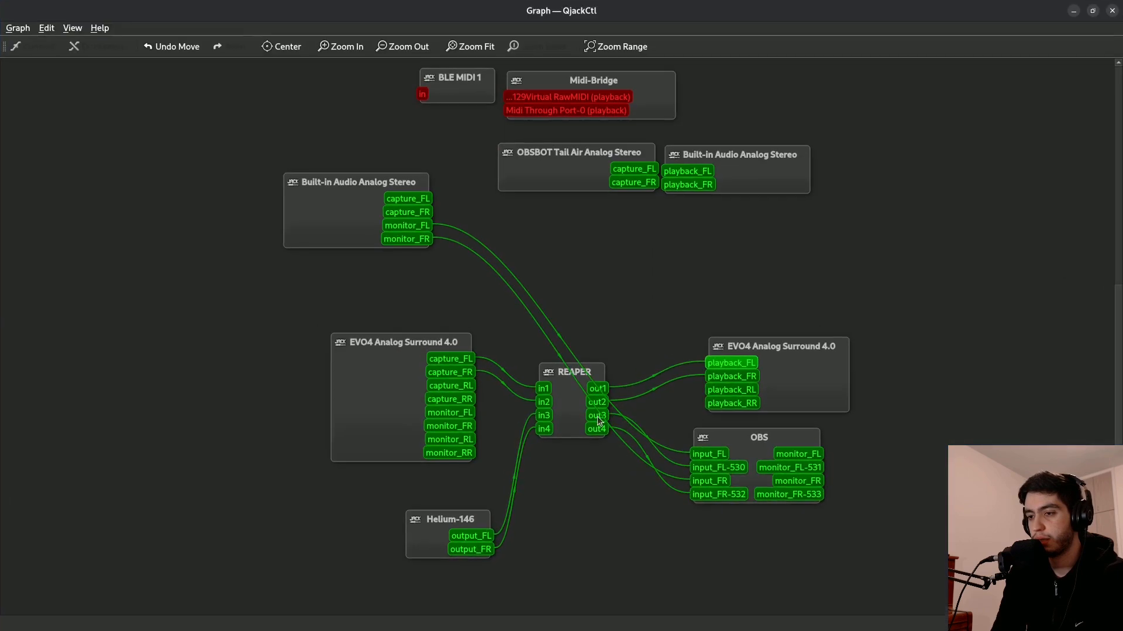
drag(468, 523, 454, 495)
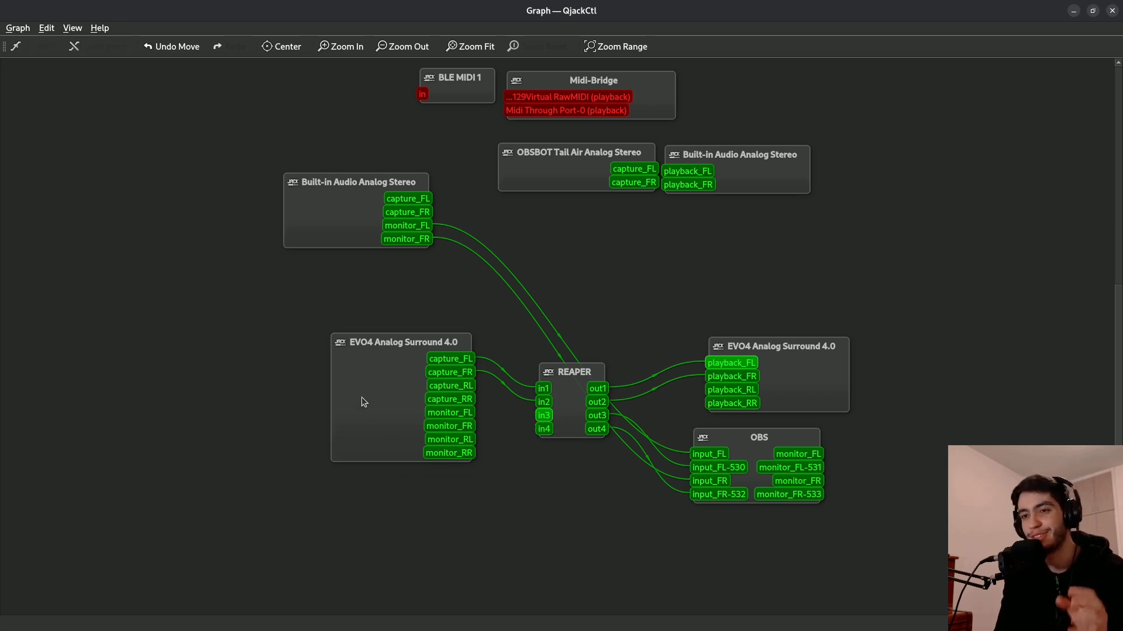
Add an audio output socket to the patchbay for the Helium client with the plugs output_FL and output_FR.
mouse_move(0, 1)
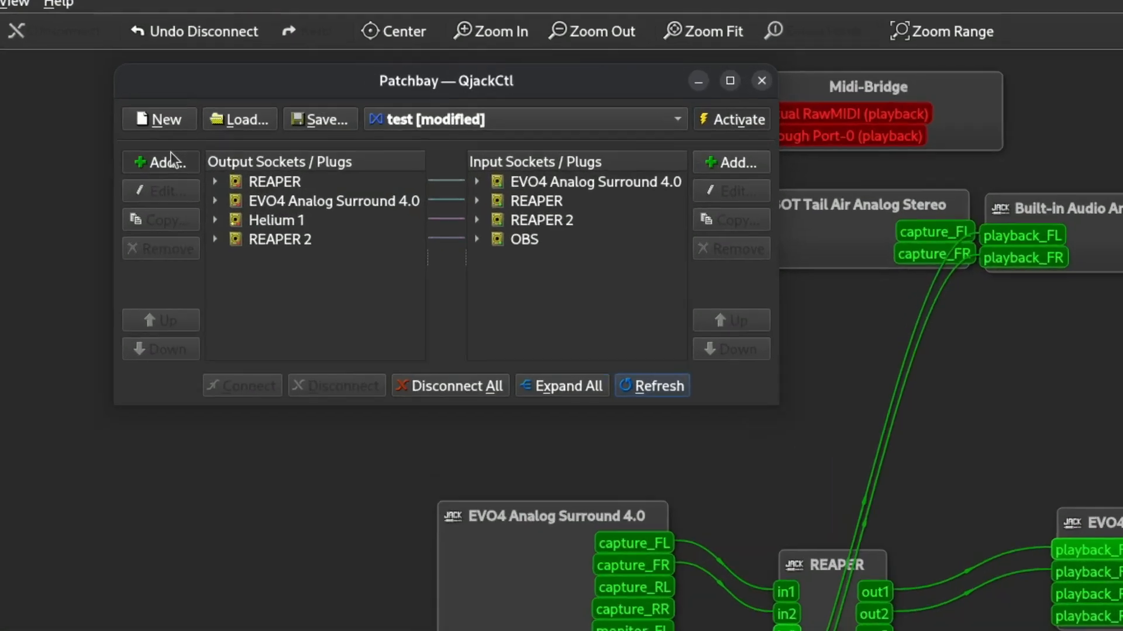
click(167, 126)
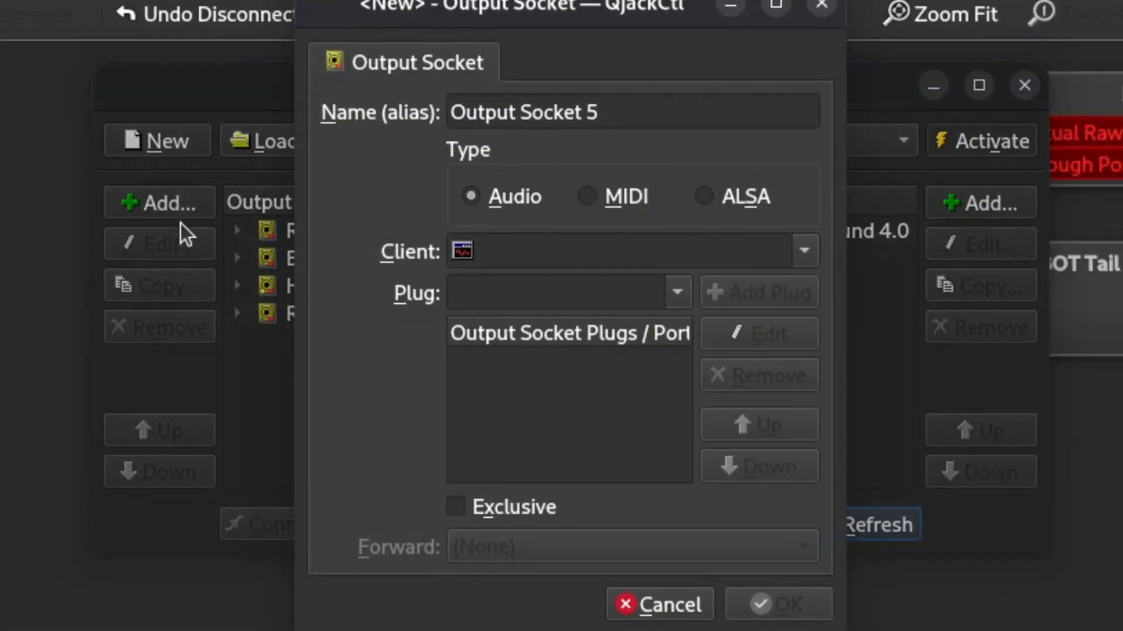
click(804, 252)
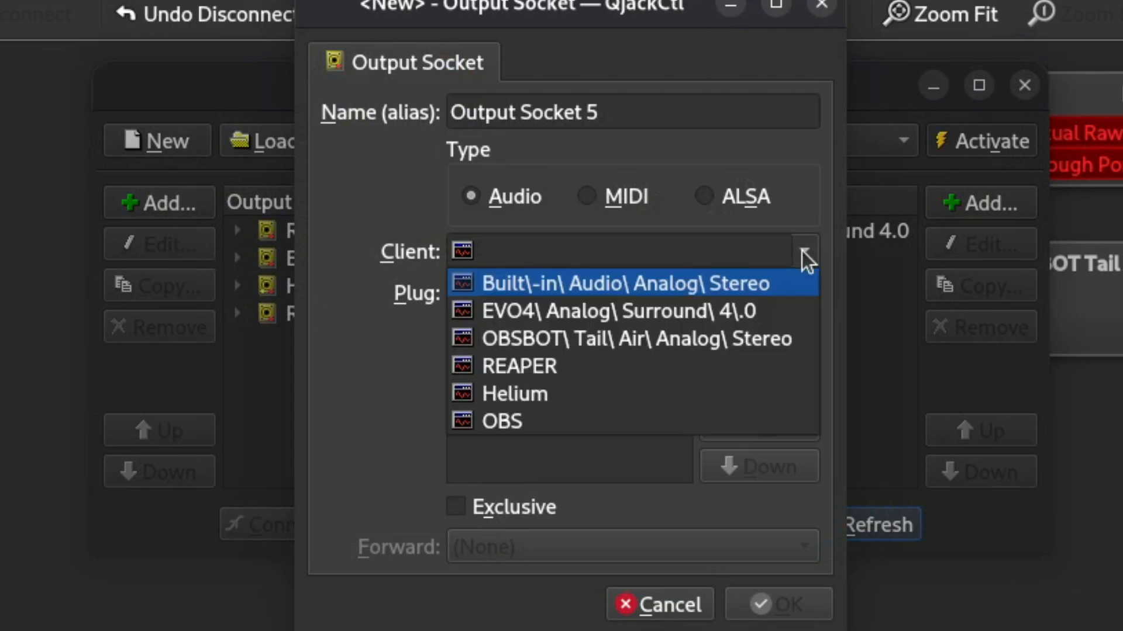
click(625, 389)
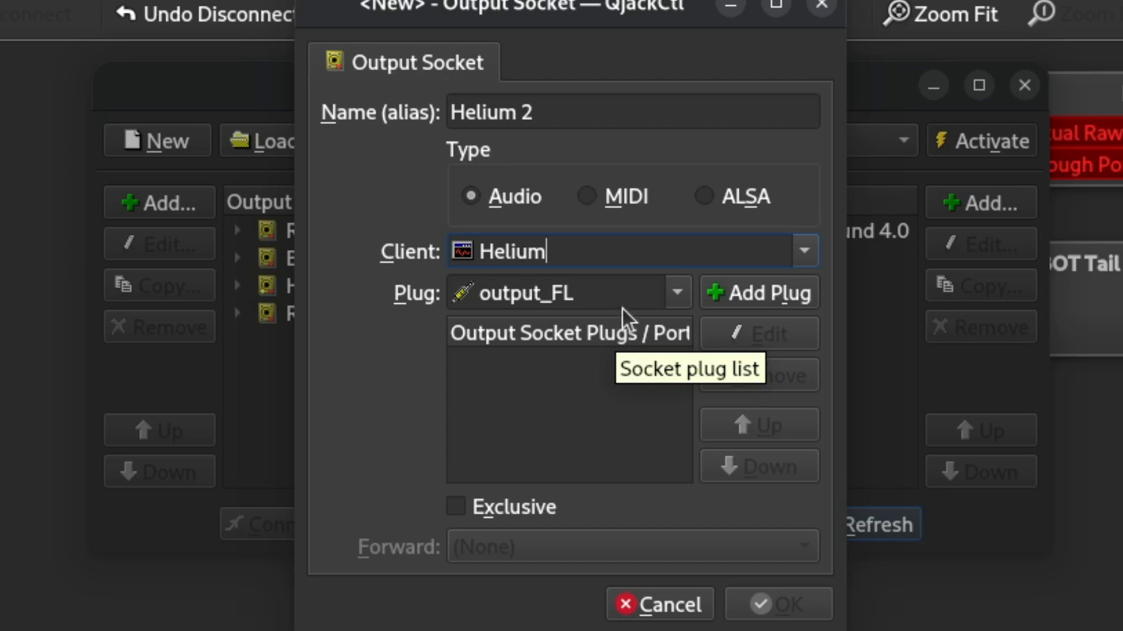
click(756, 304)
click(756, 304)
click(802, 608)
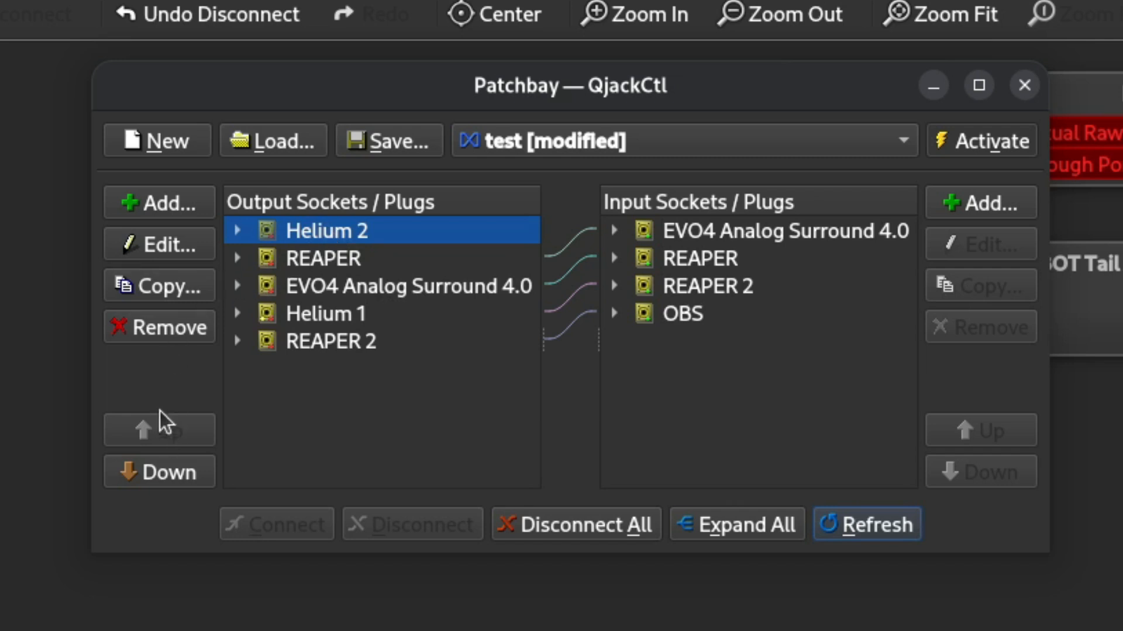
Move the Helium 2 output socket directly below Helium 1 and connect it to the REAPER 2 input socket.
click(168, 465)
click(171, 472)
click(171, 472)
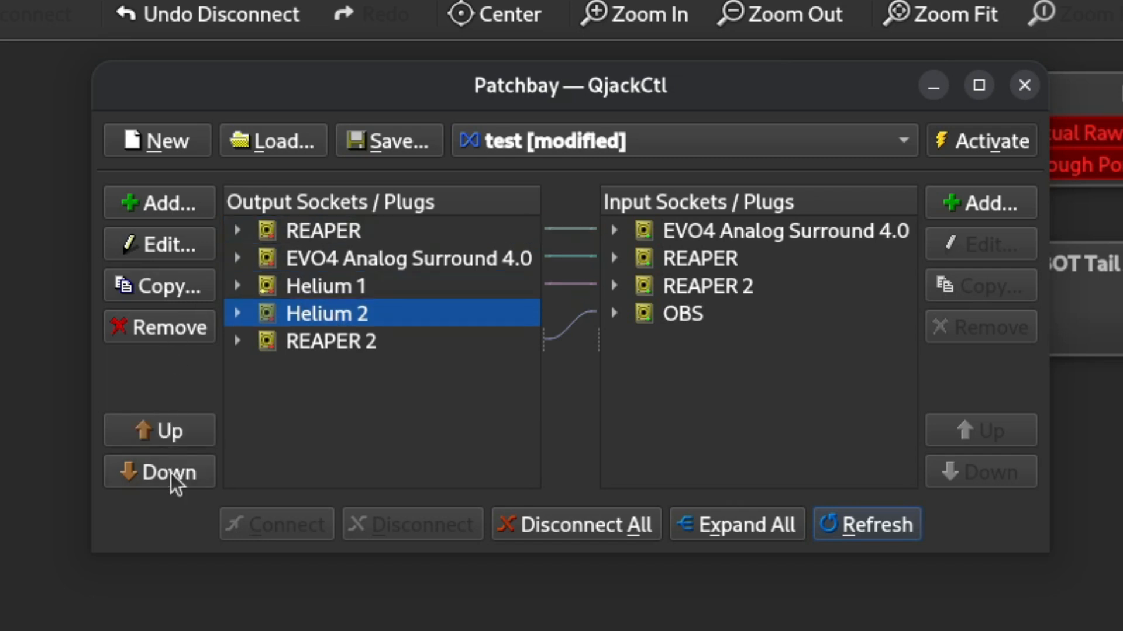
click(682, 287)
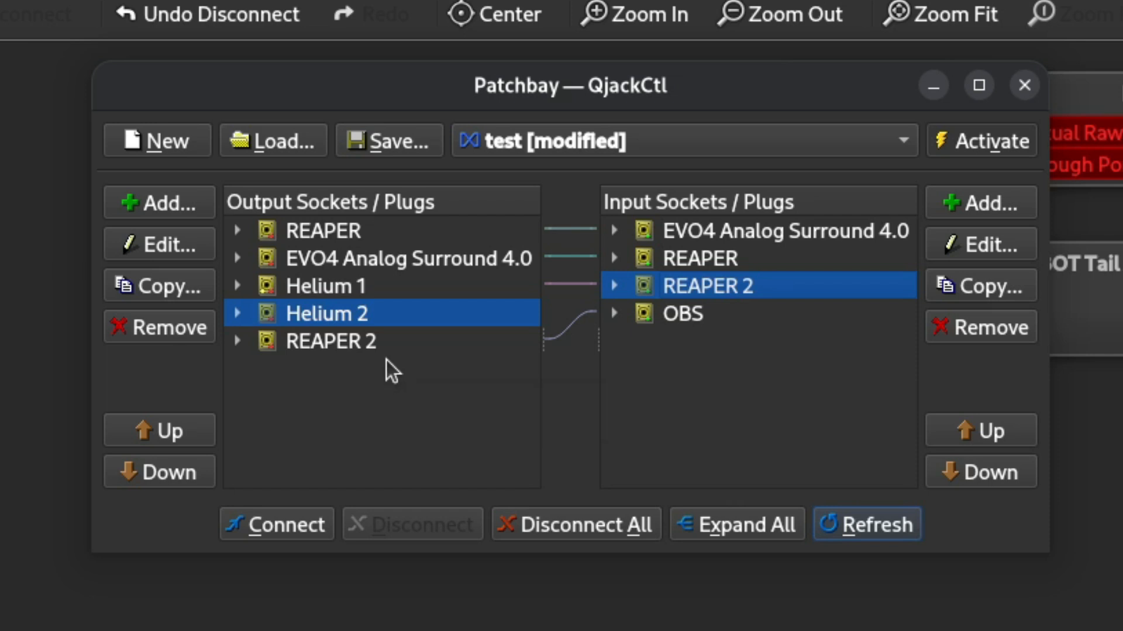
click(289, 522)
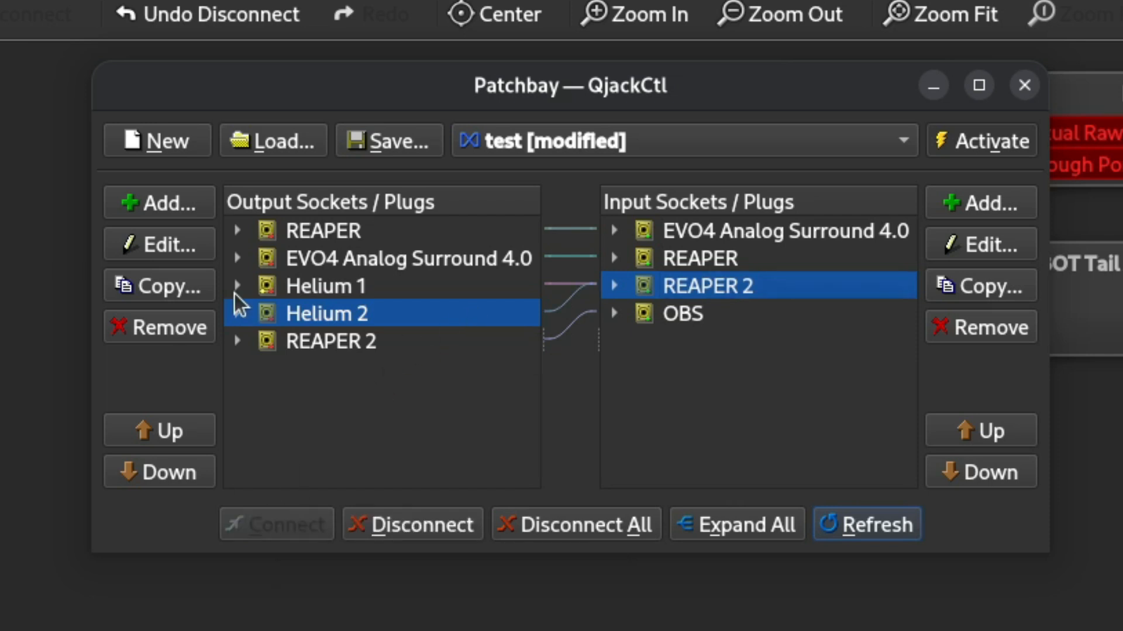
click(236, 288)
click(237, 288)
click(246, 314)
click(246, 316)
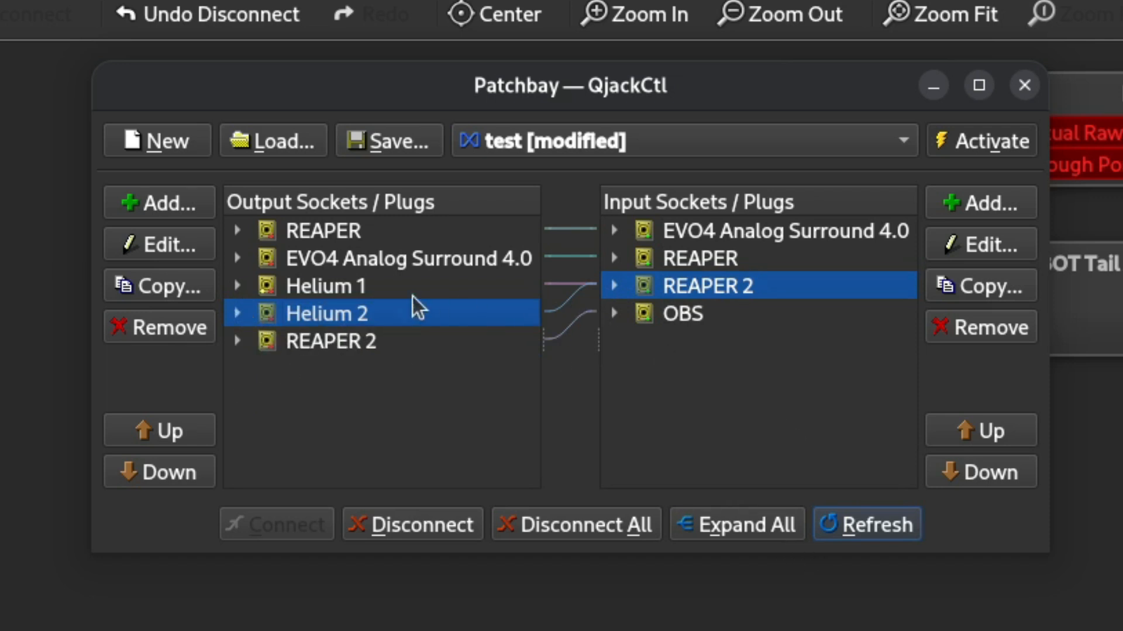
Rename the Helium 2 output socket as "browser no ID".
click(188, 249)
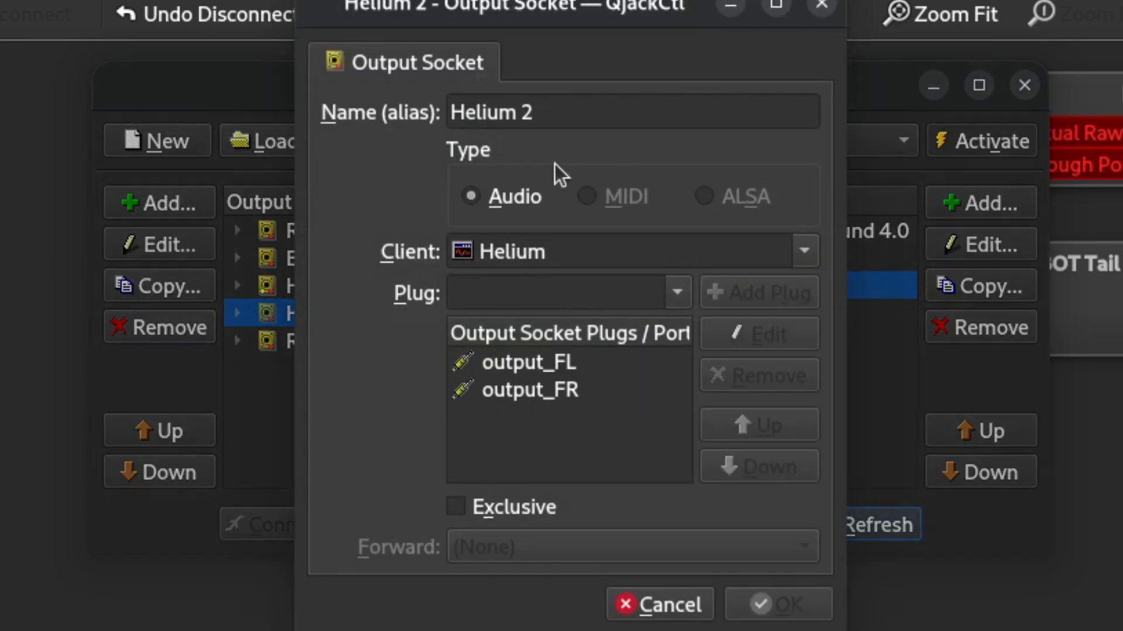
key(BackSpace)
key(BackSpace)
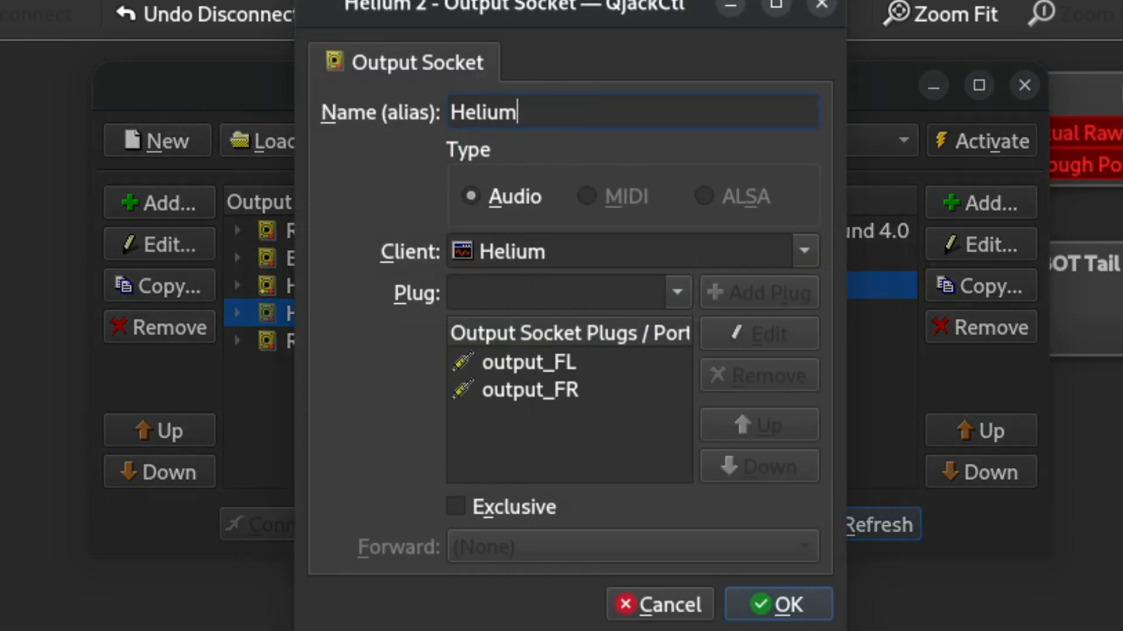
key(ctrl+BackSpace)
text(browser no ID)
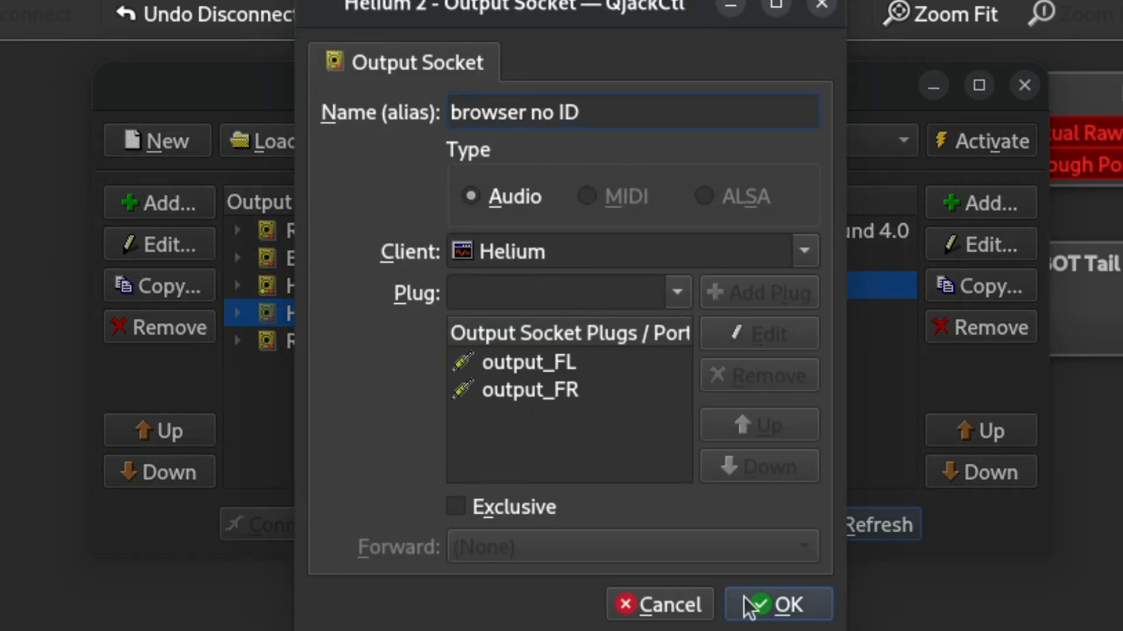
click(749, 606)
Rename the Helium 1 output socket as "browser with ID".
click(328, 285)
click(162, 251)
text(brow)
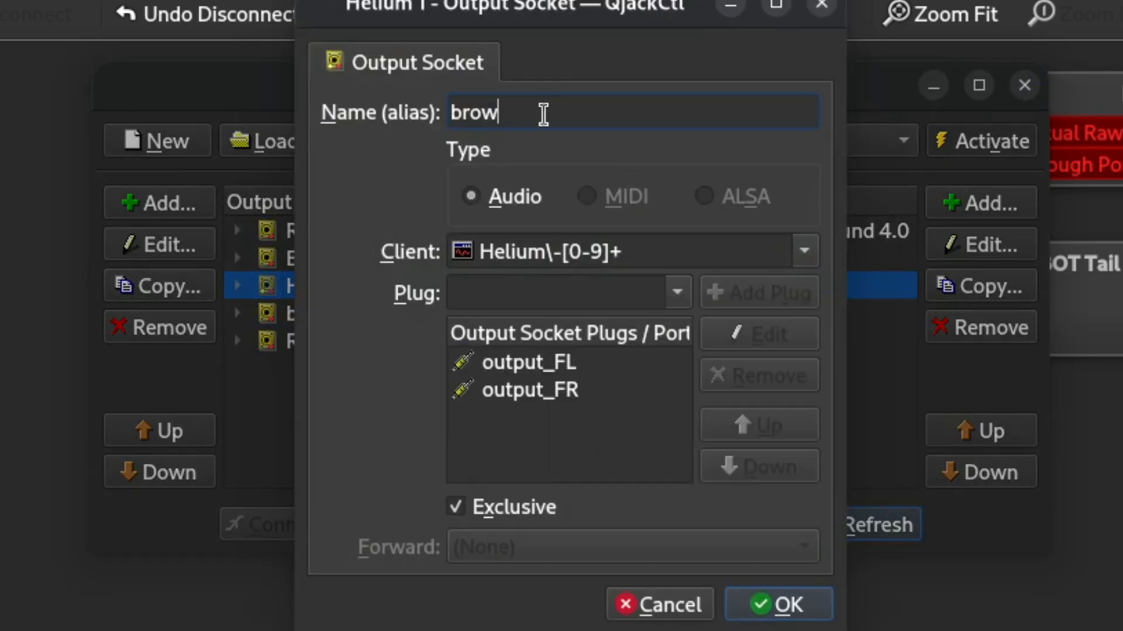
text(ser with ID)
key(Return)
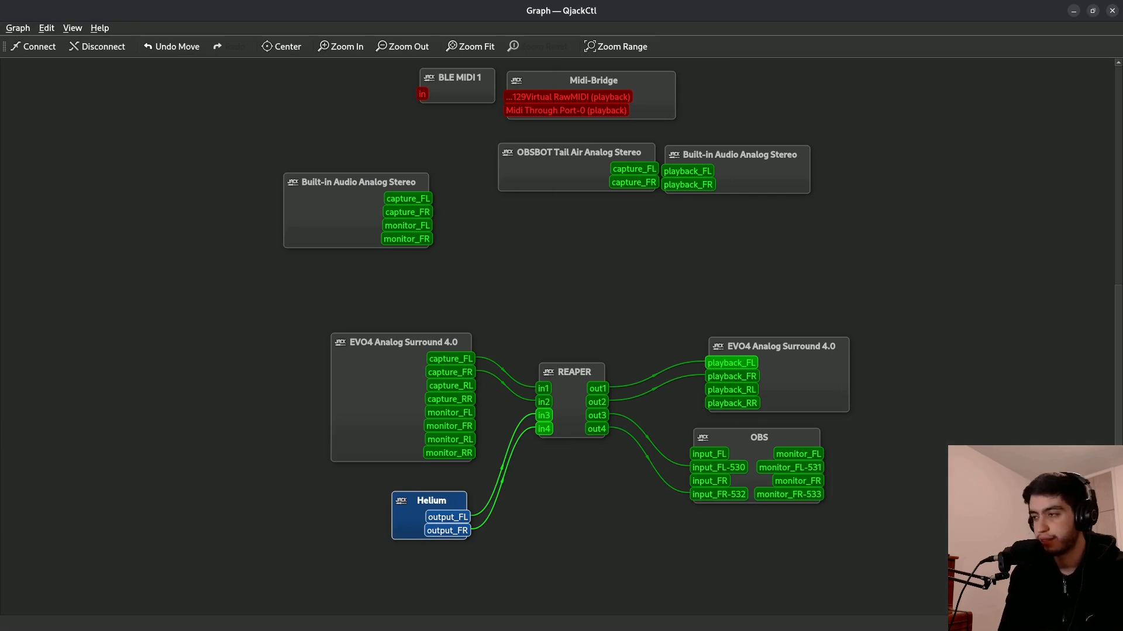
Arrange the numbered Helium nodes beside the plain Helium node in the graph and shift the OBS node slightly to the right.
drag(340, 468, 248, 495)
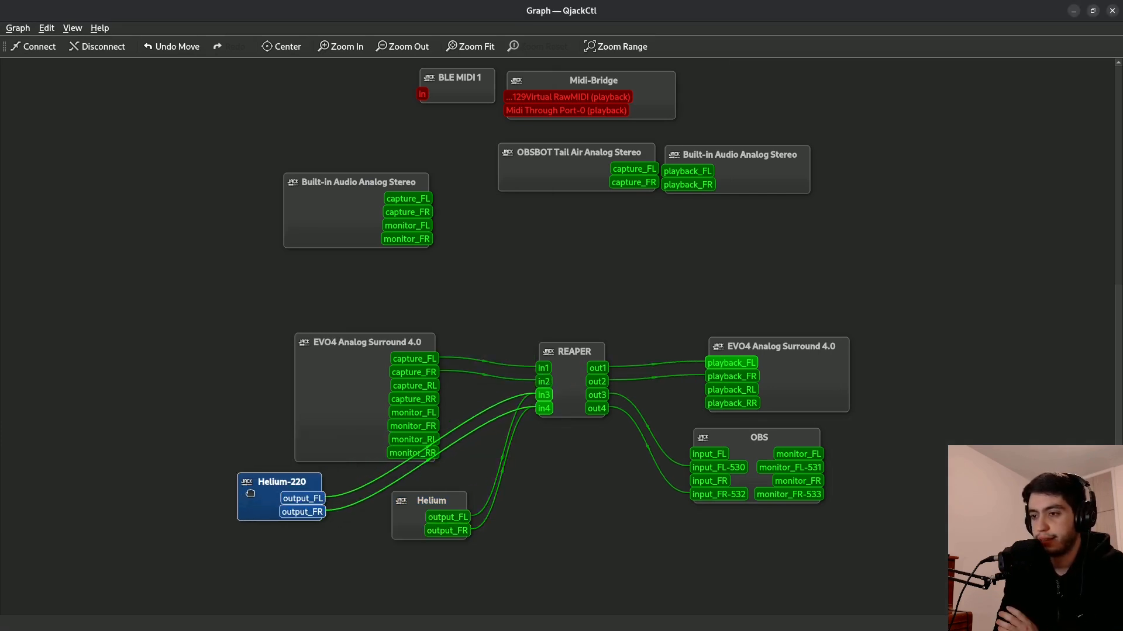
drag(444, 394, 195, 419)
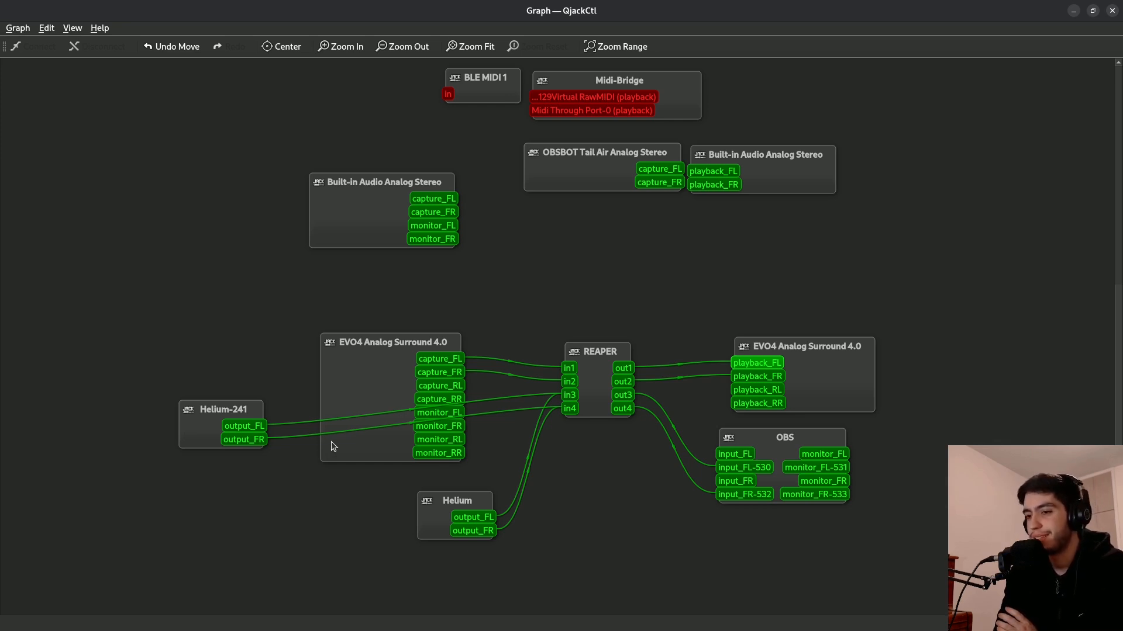
drag(210, 422, 305, 518)
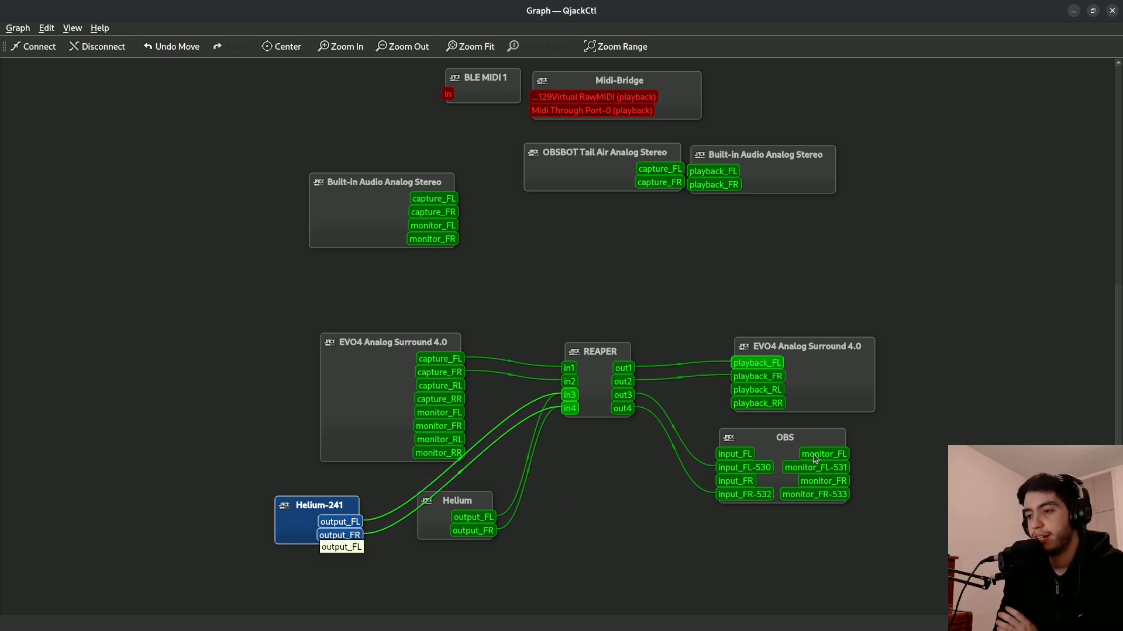
drag(798, 442, 829, 444)
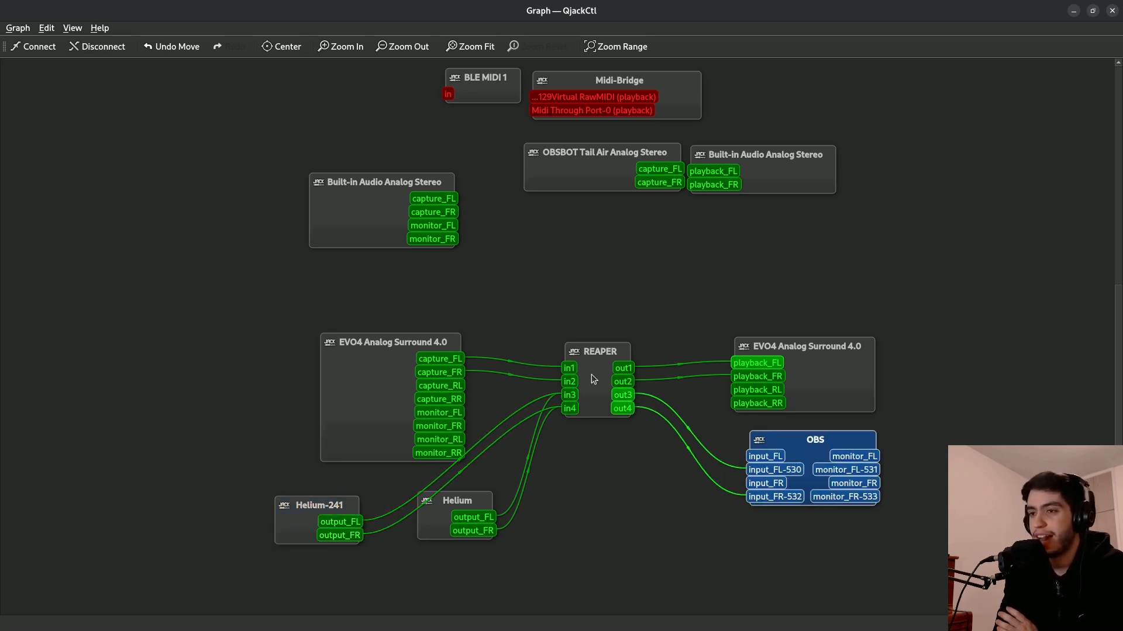
Open the patchbay's OBS input socket for editing and remove its existing input_FL and input_FR plugs.
mouse_move(12, 37)
click(354, 278)
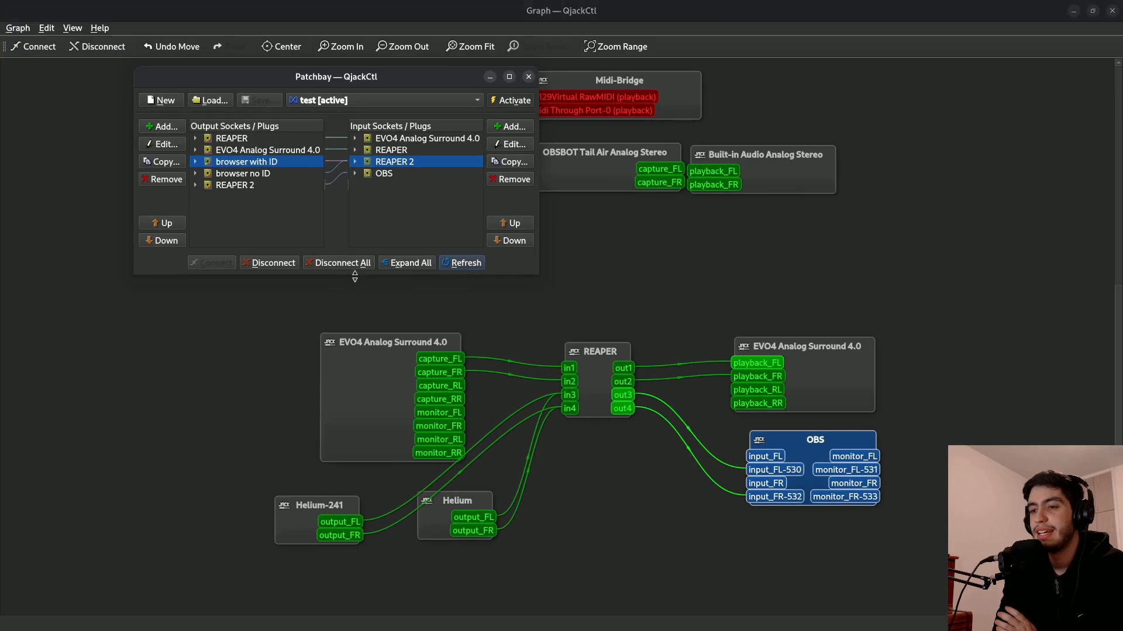
click(401, 173)
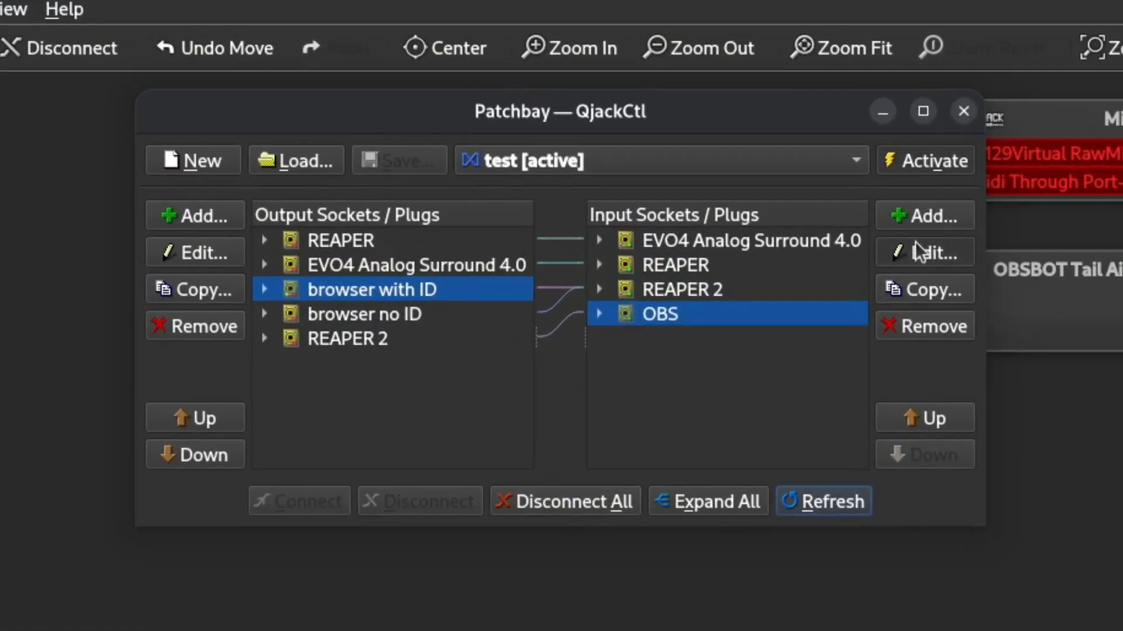
click(916, 245)
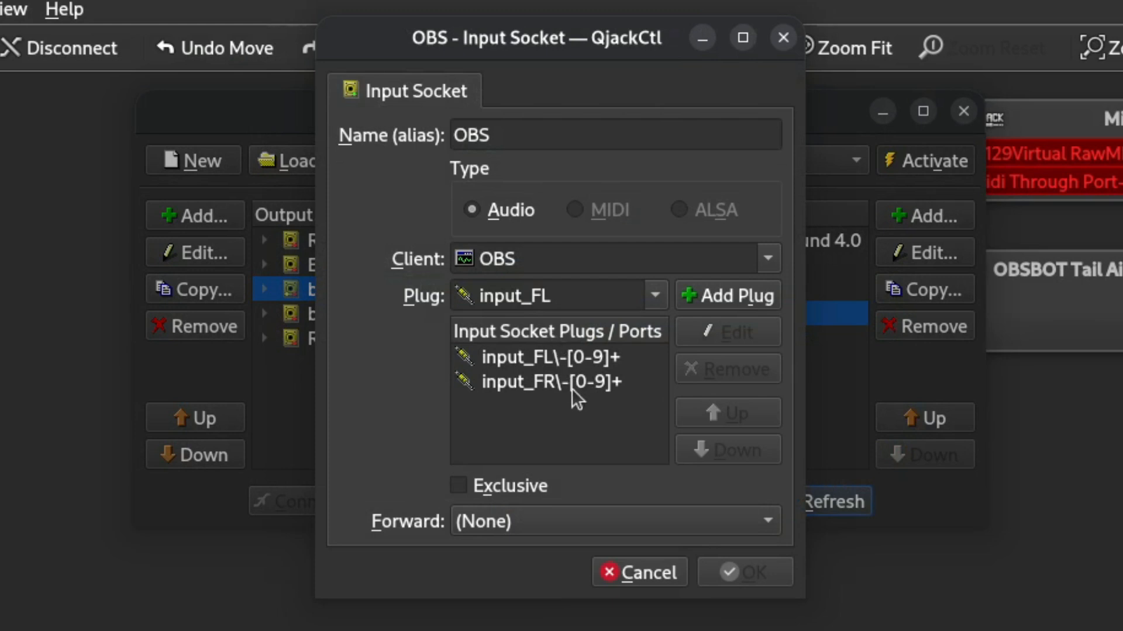
click(560, 260)
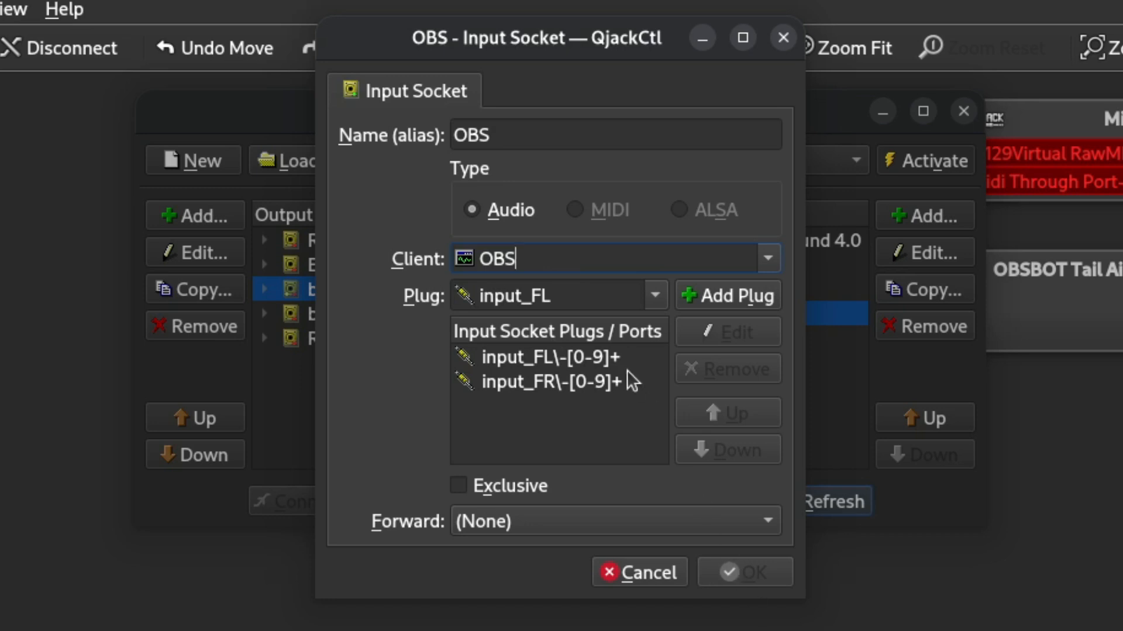
click(626, 370)
click(655, 295)
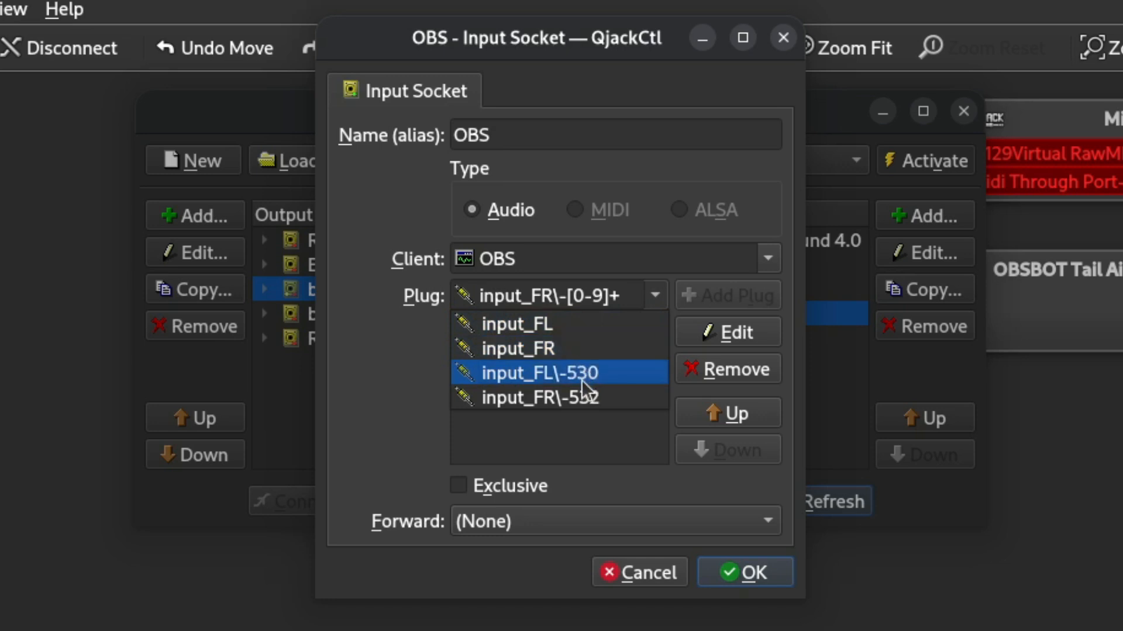
click(595, 455)
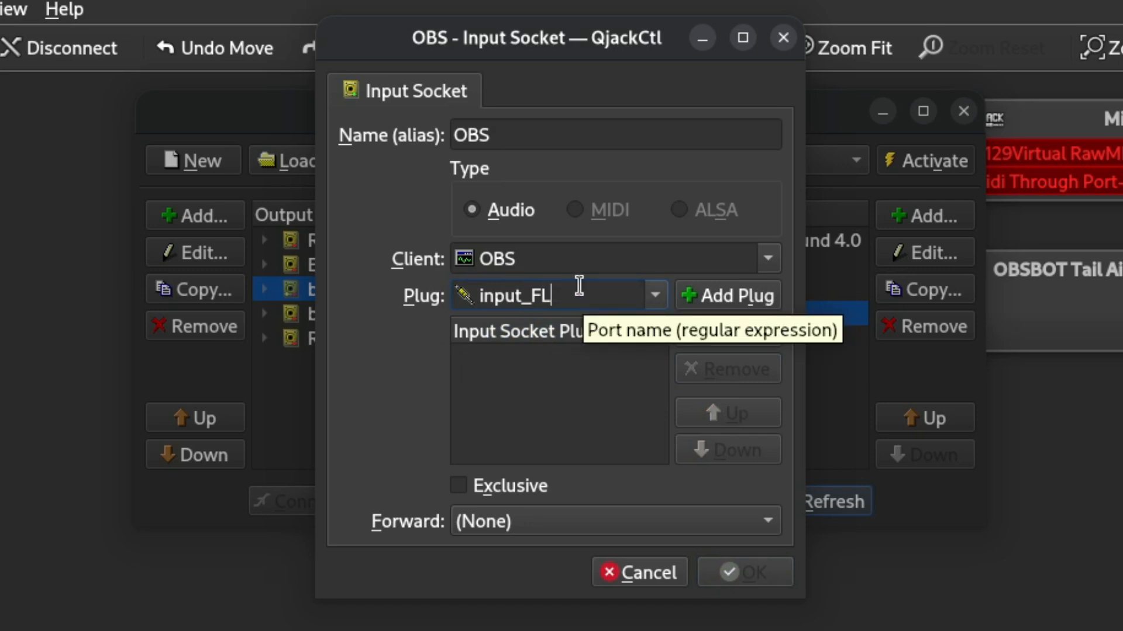
Add the plug input_FL\-[0-9]+ to the OBS input socket.
text(\-)
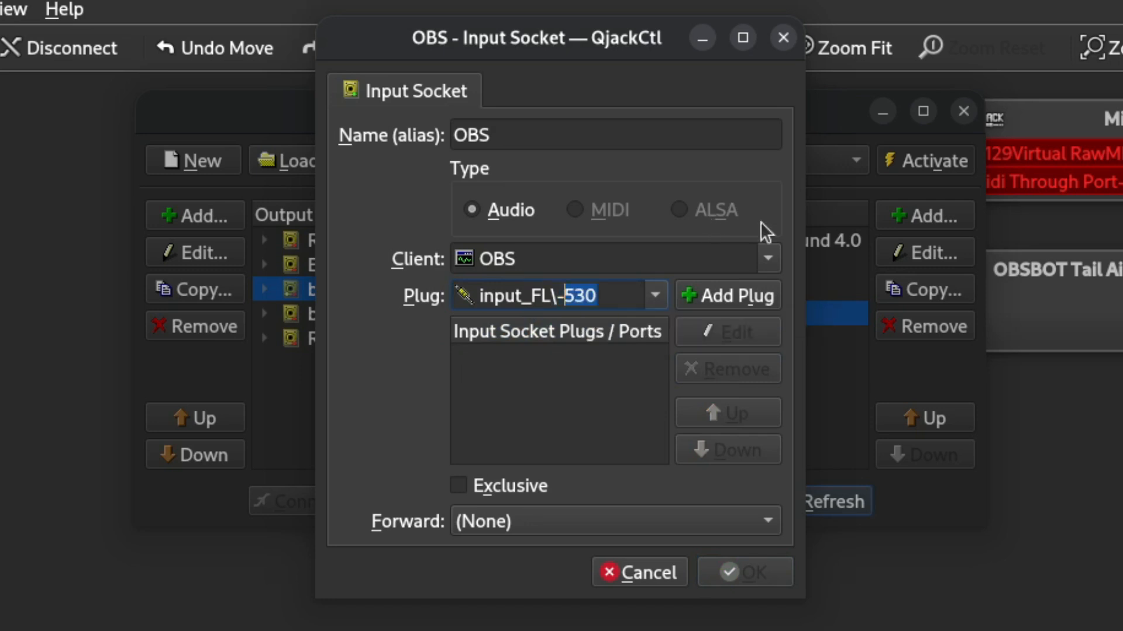
text([])
key(Left)
text(0-9)
key(Right)
text(+)
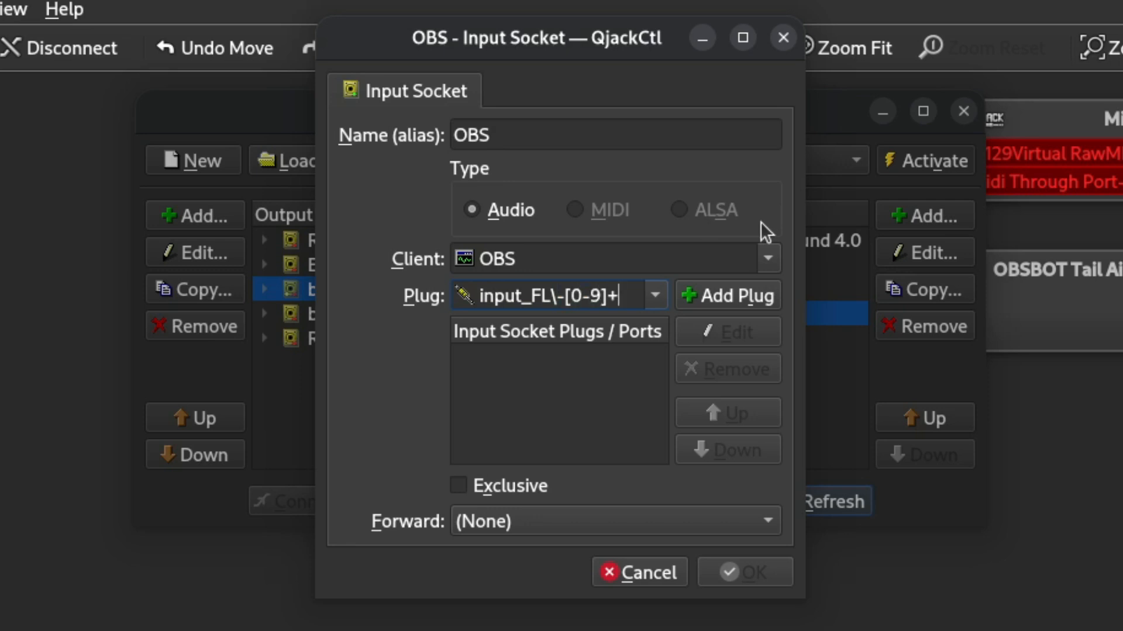
click(740, 301)
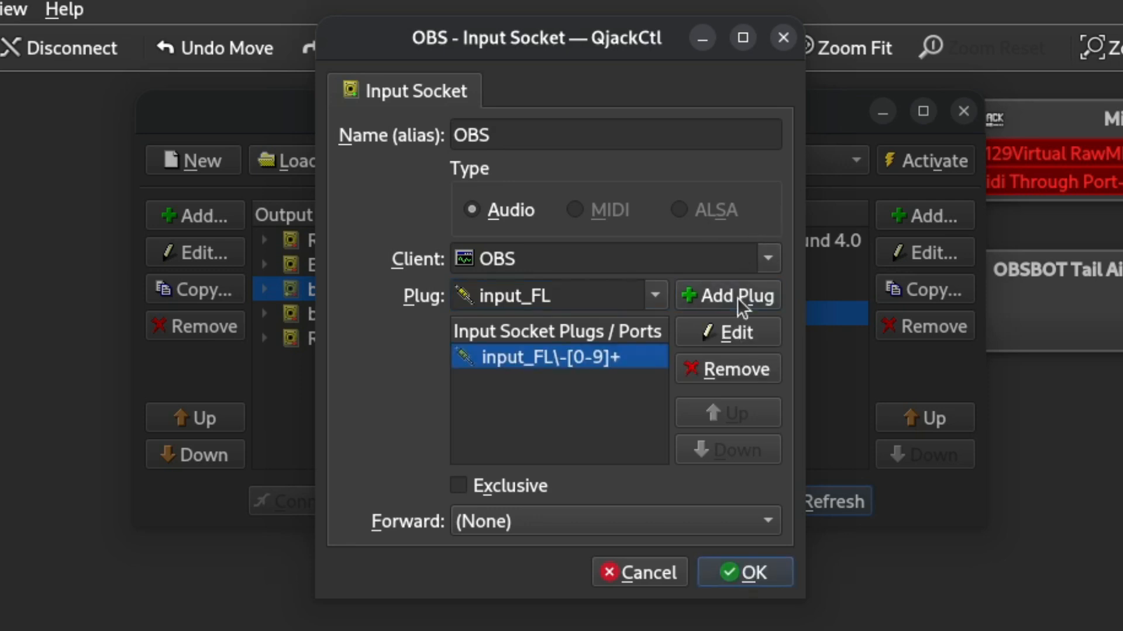
Add the plug input_FR\-[0-9]+ to the OBS input socket and accept the socket's changes.
click(582, 295)
key(BackSpace)
text(R\)
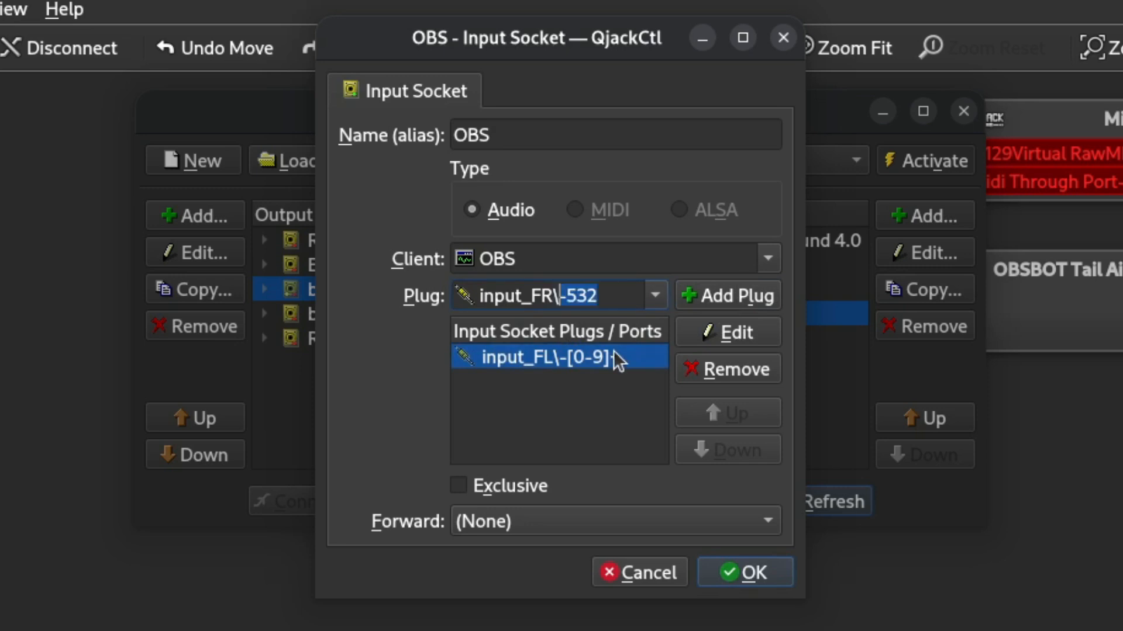
text(-[0)
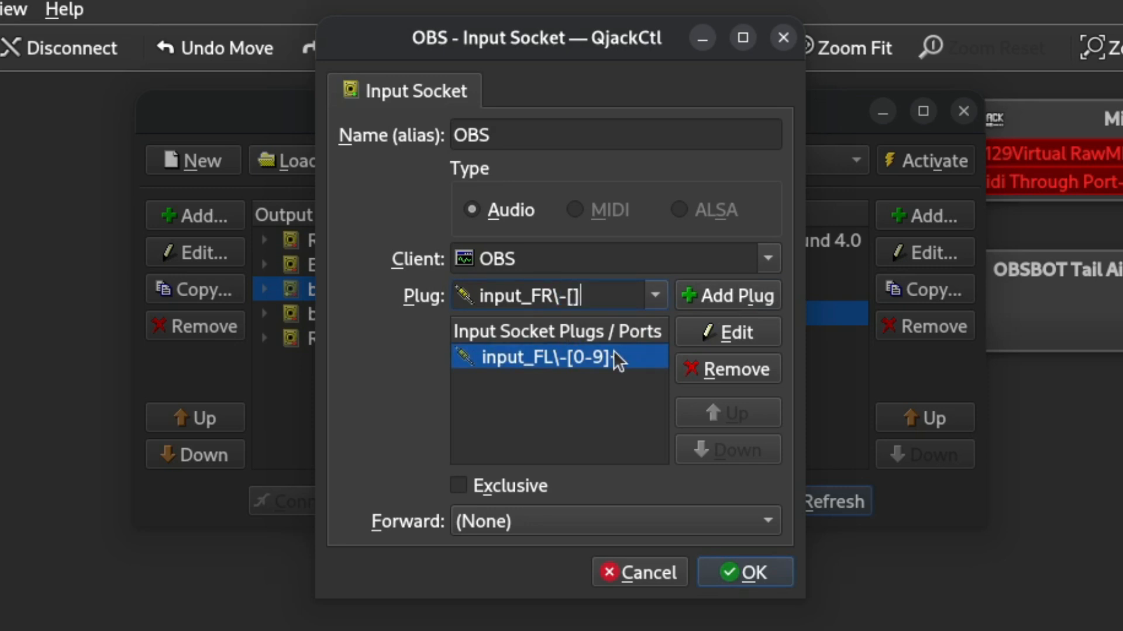
text(-9]+)
click(722, 301)
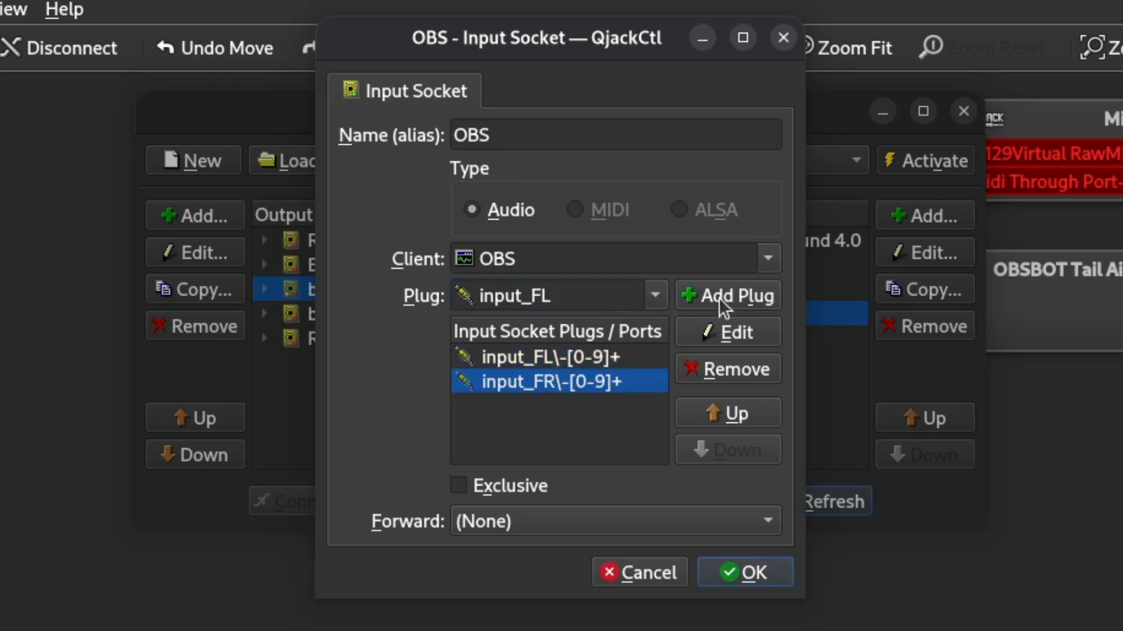
click(751, 568)
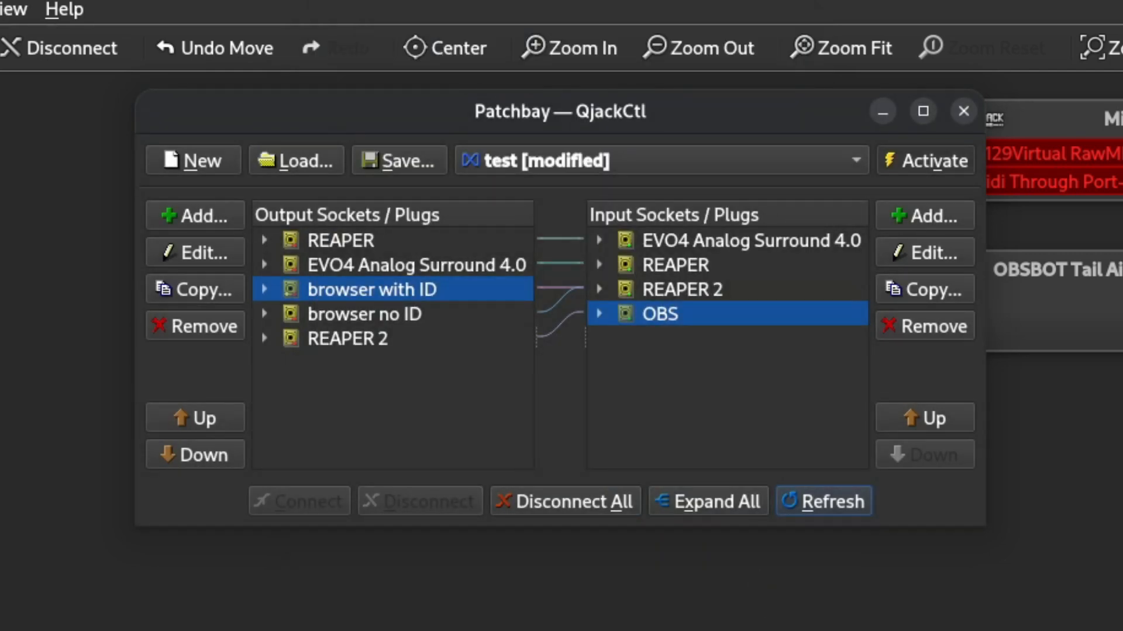